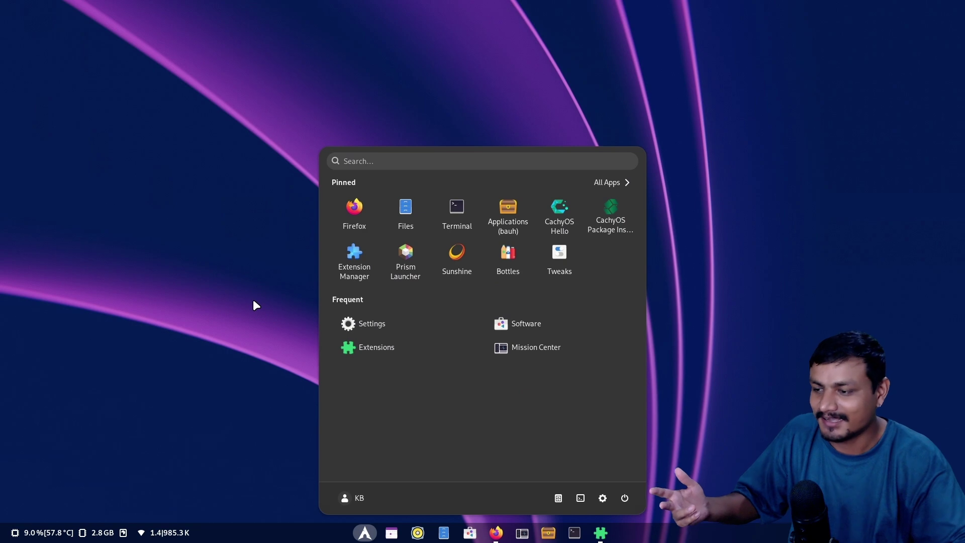
# - Dismiss the ArcMenu start menu by clicking an empty area of the desktop
pyautogui.click(229, 279)
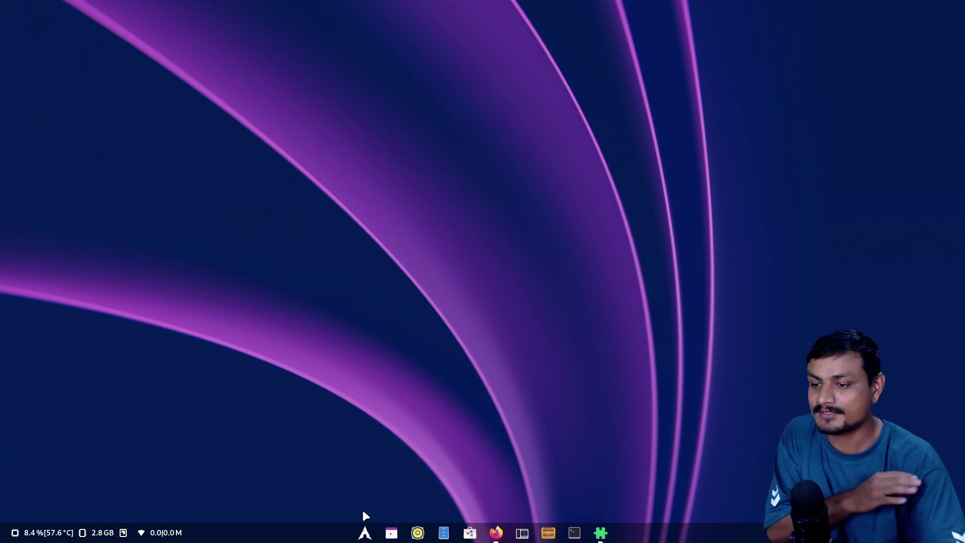
# - Launch Firefox from the application launcher
pyautogui.click(365, 531)
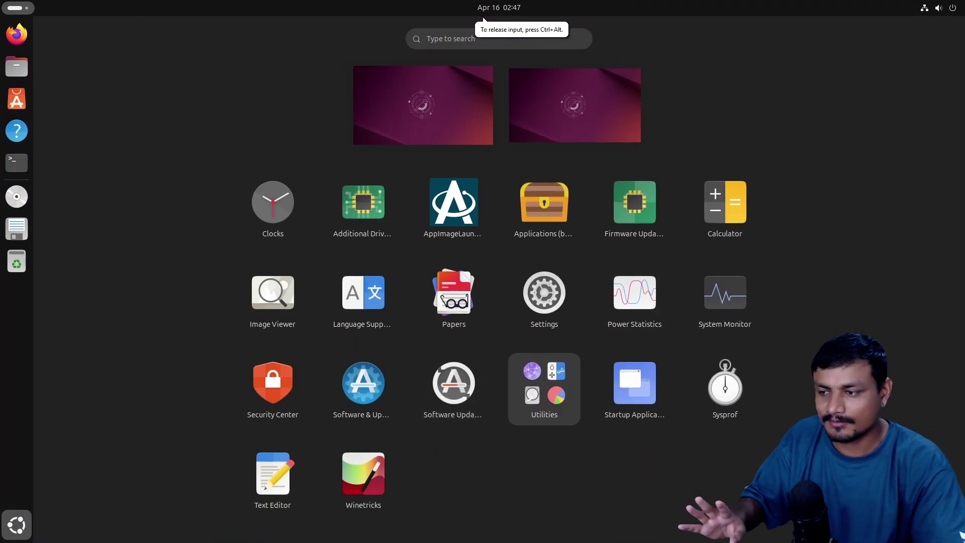
pyautogui.click(17, 33)
pyautogui.click(17, 524)
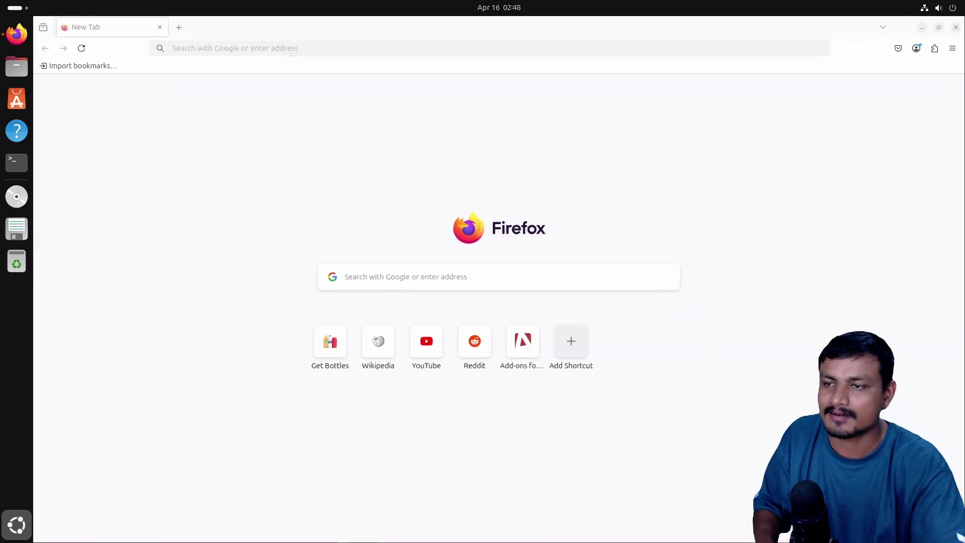
# - Minimize the Firefox window and bring up the installed-apps grid
pyautogui.click(18, 34)
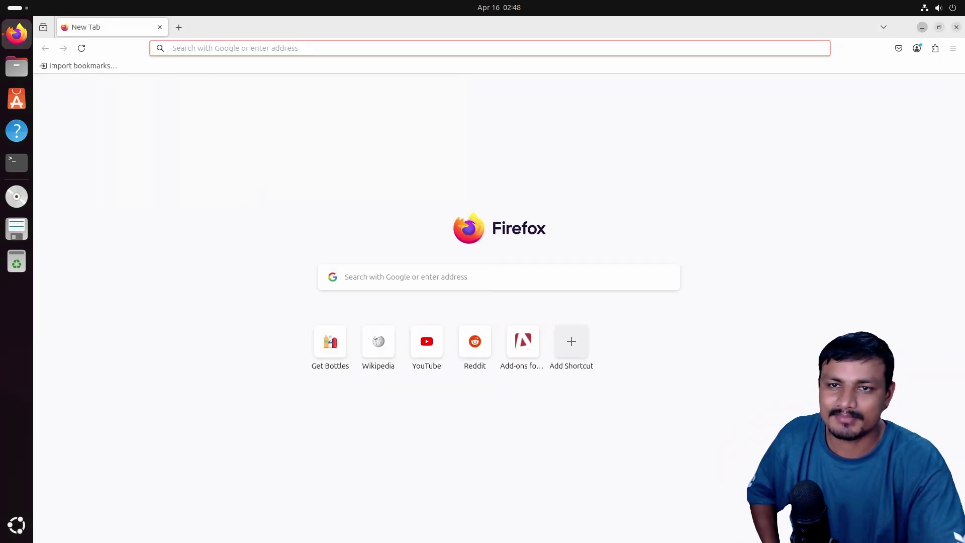
pyautogui.click(921, 27)
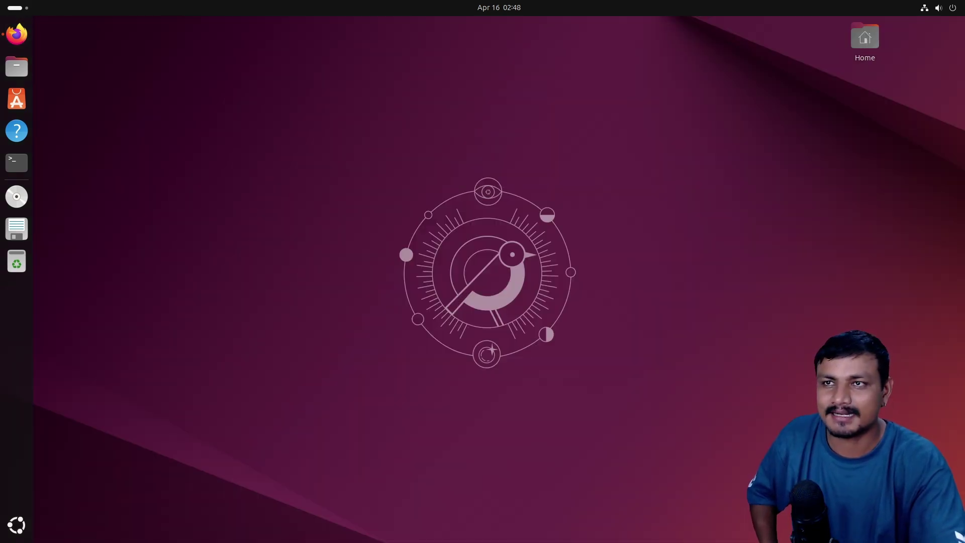
pyautogui.click(17, 526)
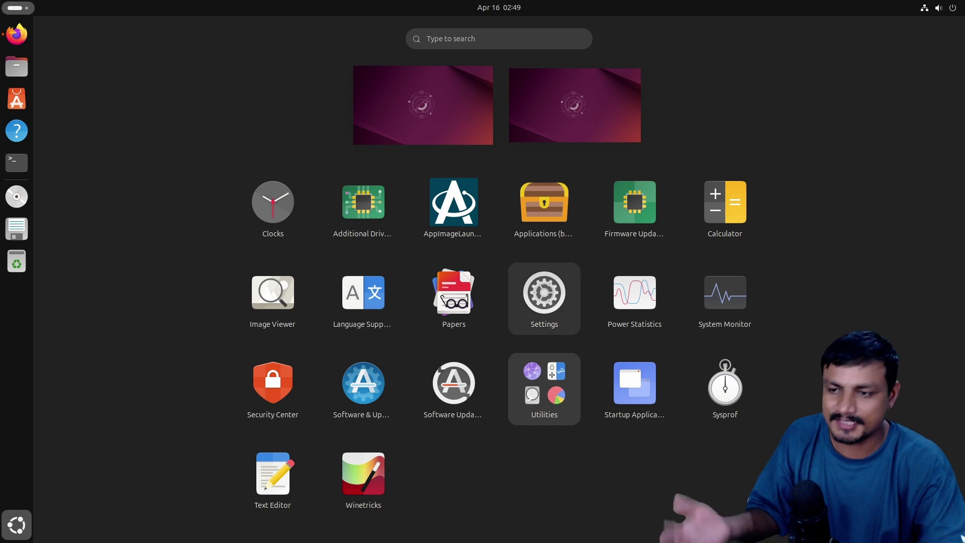
# - Open and quit Settings, then open and quit System Monitor
pyautogui.press('super')
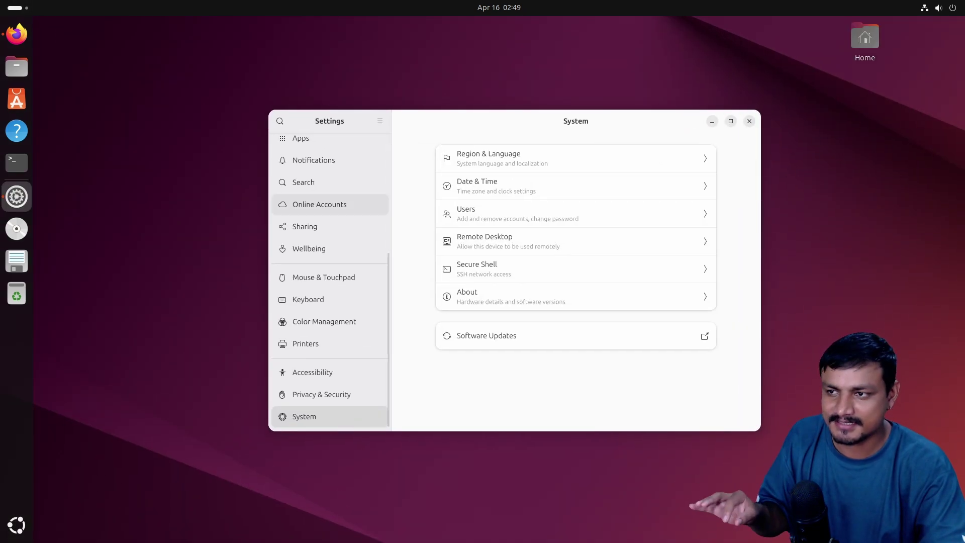
pyautogui.scroll(5, 329, 280)
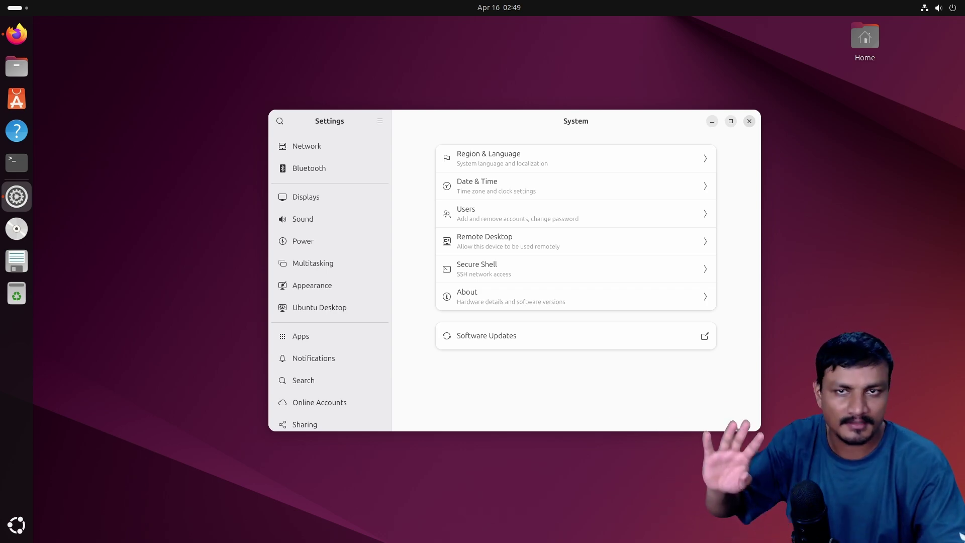
pyautogui.hotkey('ctrl', 'q')
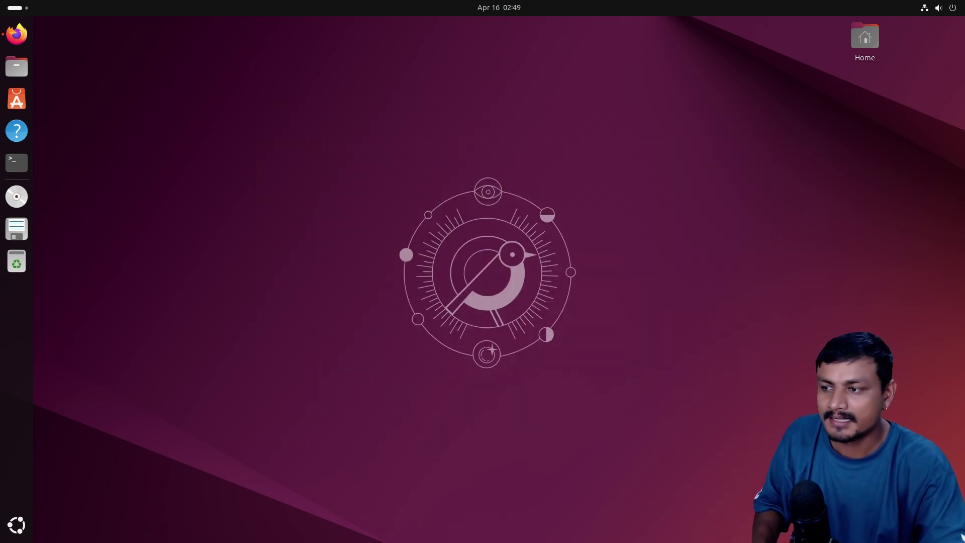
pyautogui.press('super+a')
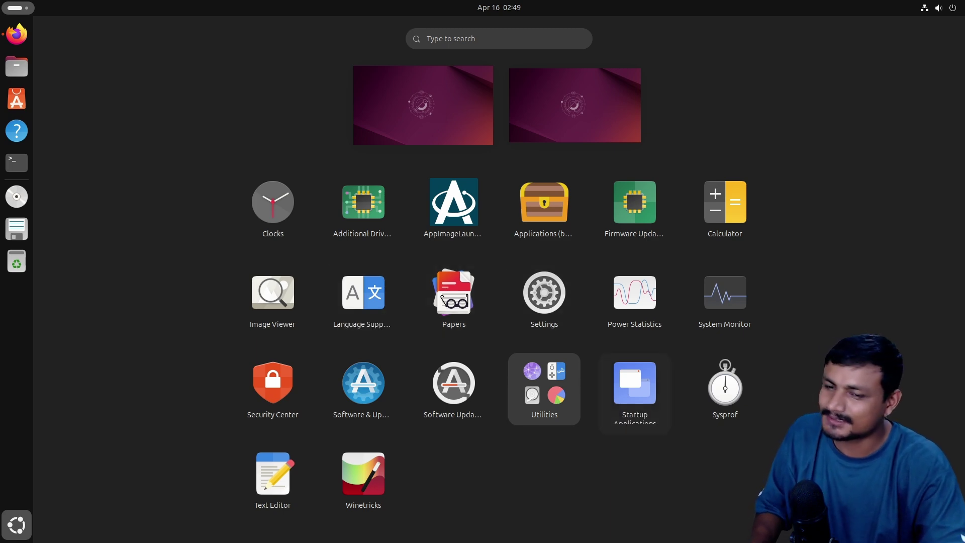
pyautogui.press('Escape')
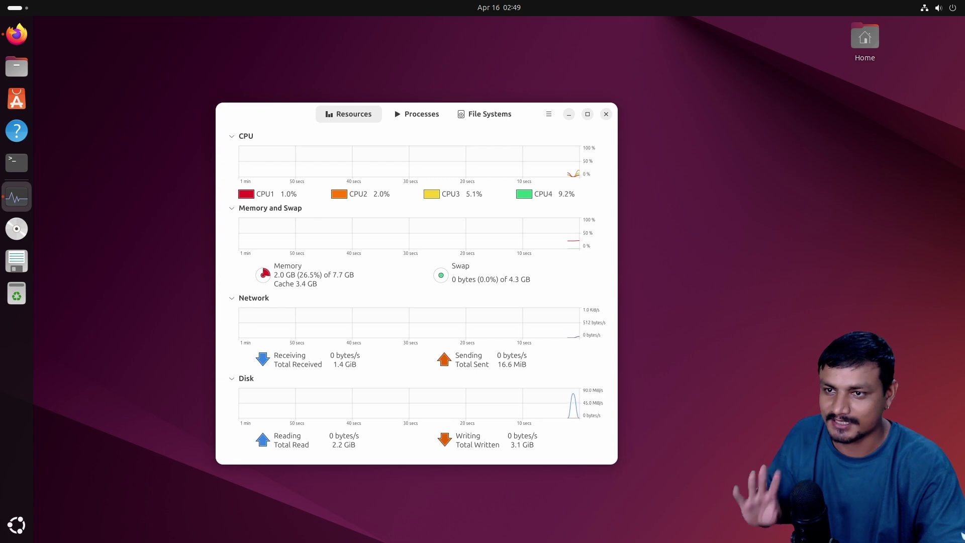
pyautogui.hotkey('ctrl', 'q')
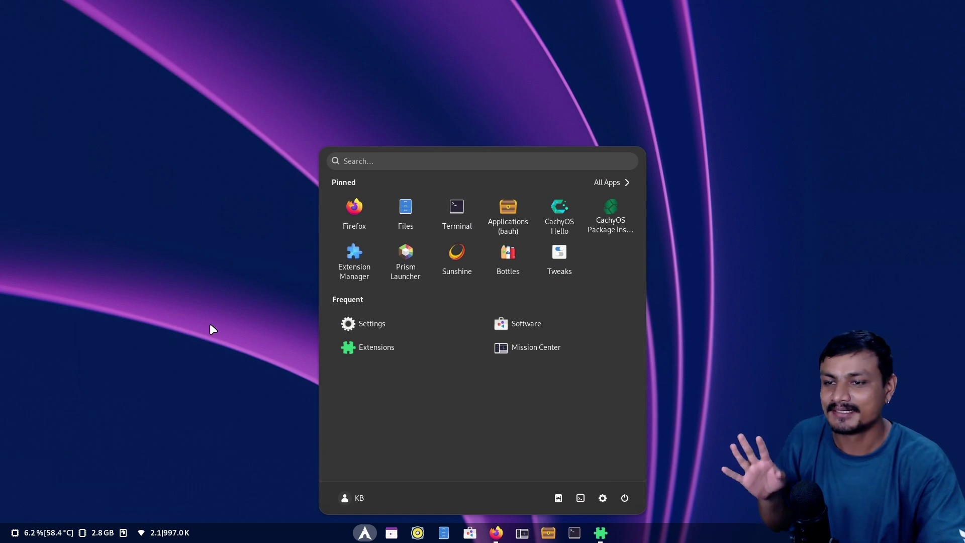
# - Launch Firefox from ArcMenu's pinned apps and browse the All Apps list
pyautogui.click(345, 214)
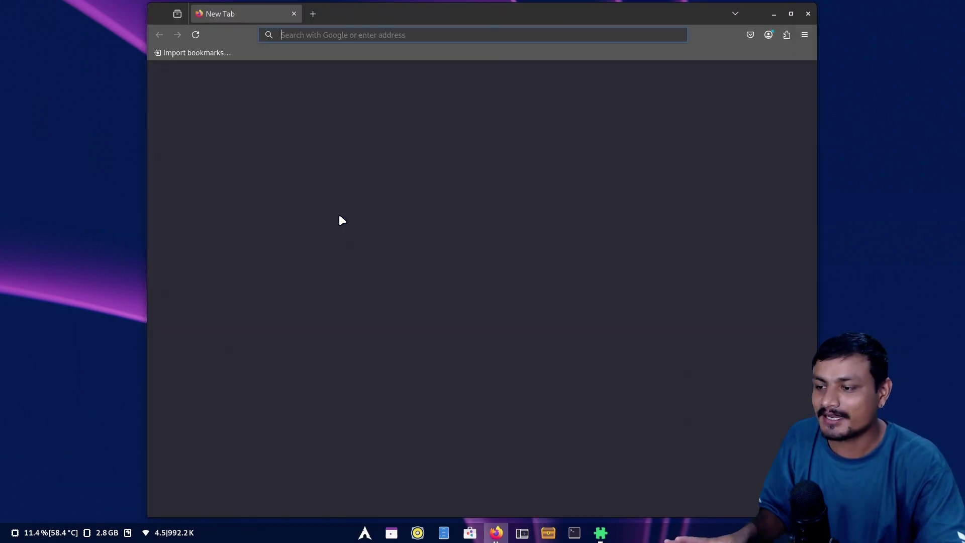
pyautogui.press('super')
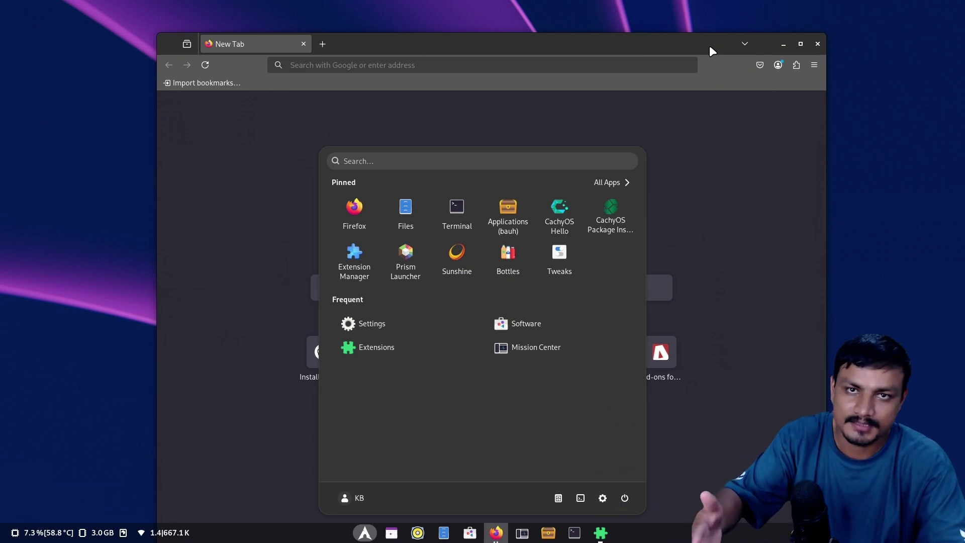
pyautogui.click(621, 185)
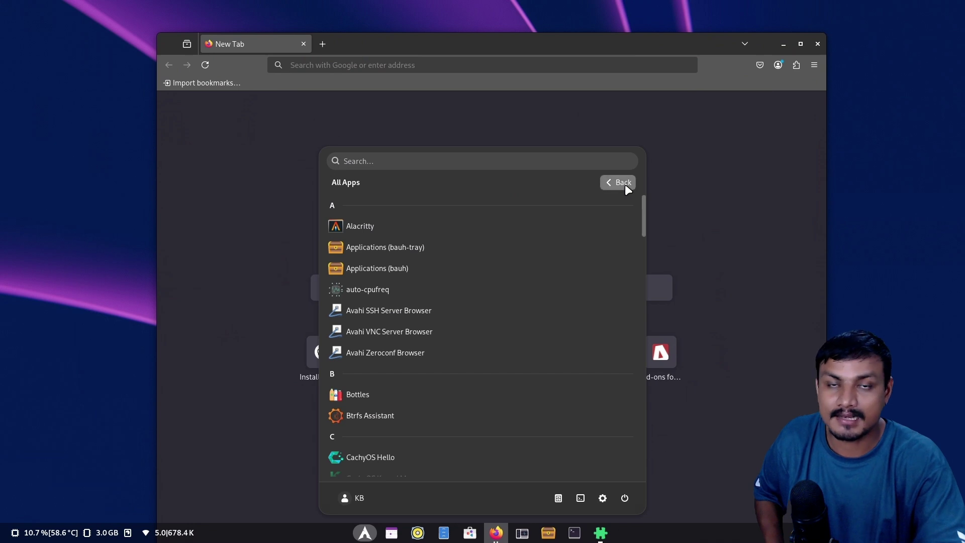
pyautogui.click(623, 183)
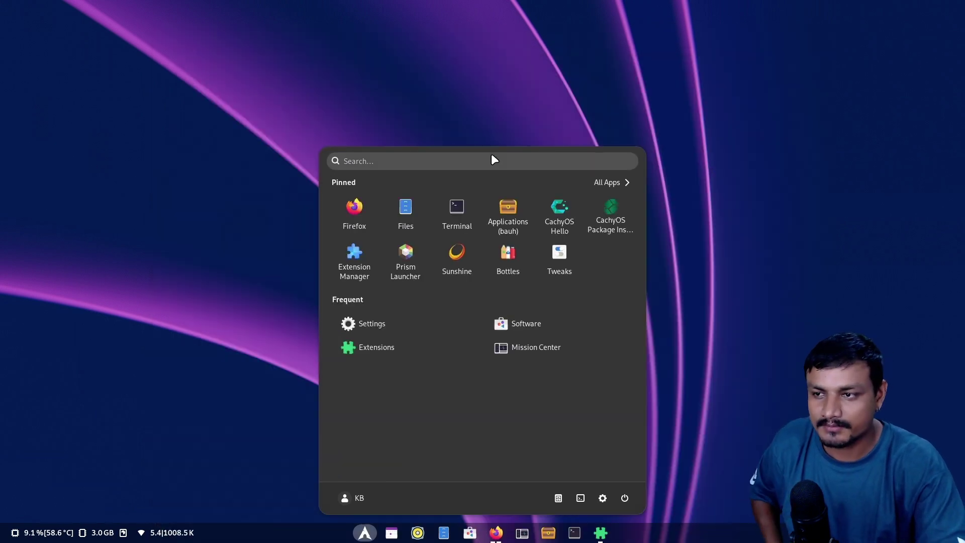
pyautogui.click(364, 533)
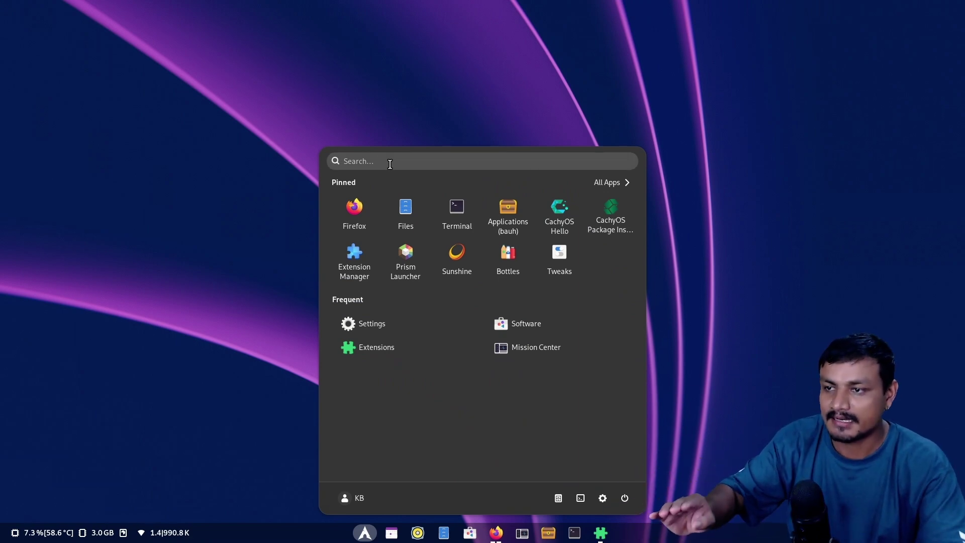
pyautogui.write('fghj')
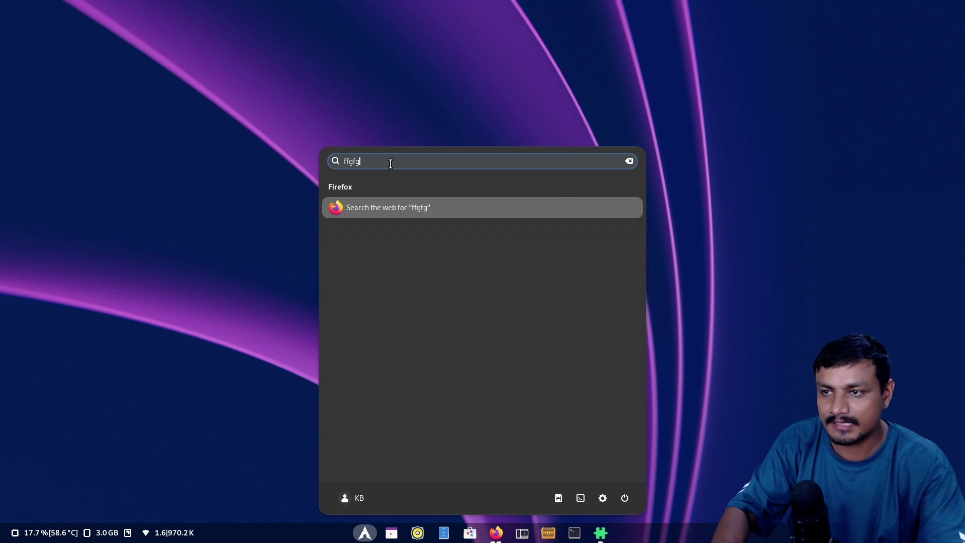
# - Launch Extension Manager from the start menu's pinned apps
pyautogui.click(497, 535)
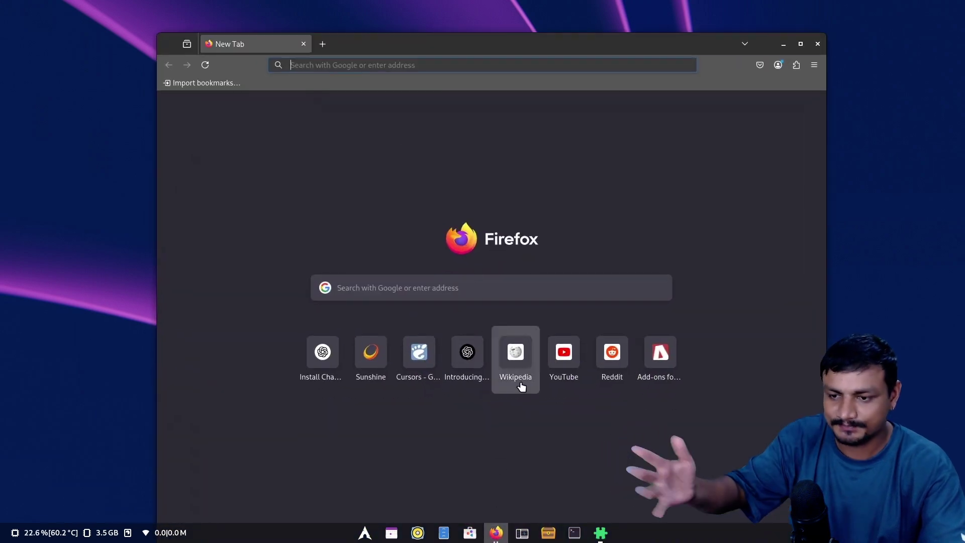
pyautogui.press('super')
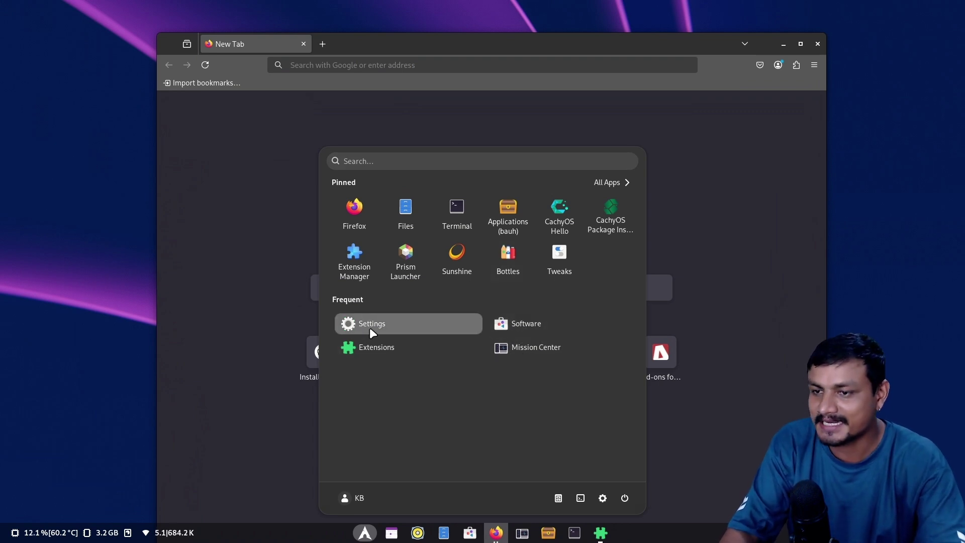
pyautogui.click(363, 270)
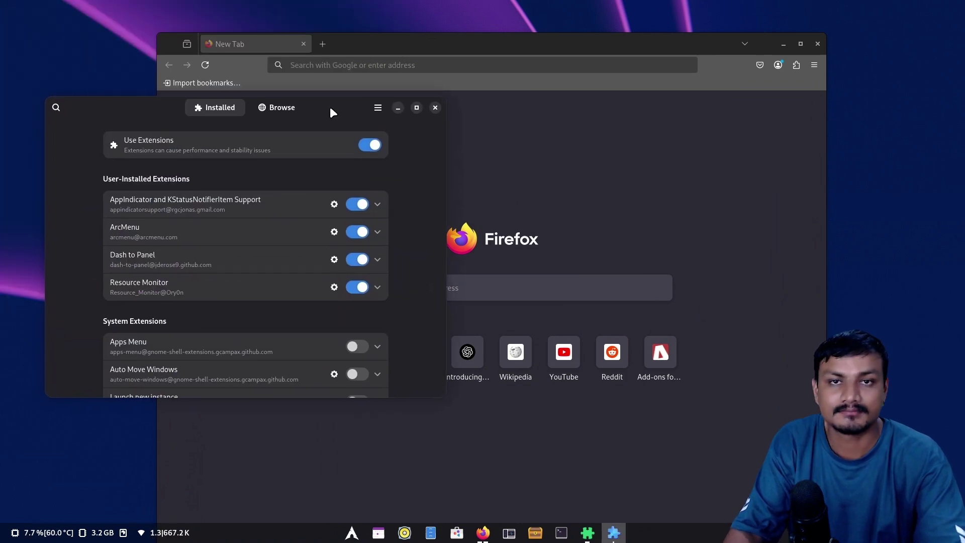
# - Minimize Firefox and move the Extension Manager window to the screen centre
pyautogui.moveTo(329, 106)
pyautogui.mouseDown()
pyautogui.moveTo(397, 82)
pyautogui.moveTo(326, 34)
pyautogui.mouseUp()
pyautogui.click(351, 533)
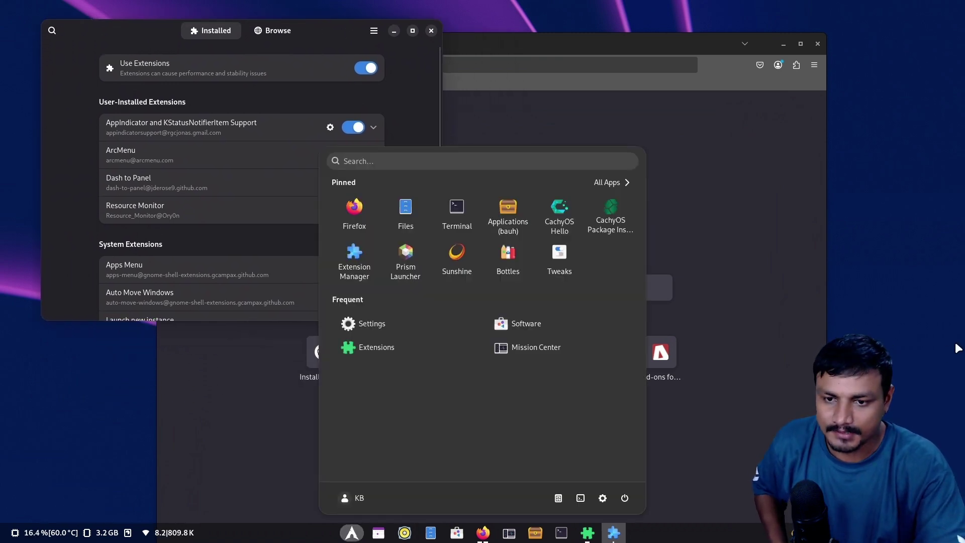
pyautogui.press('Escape')
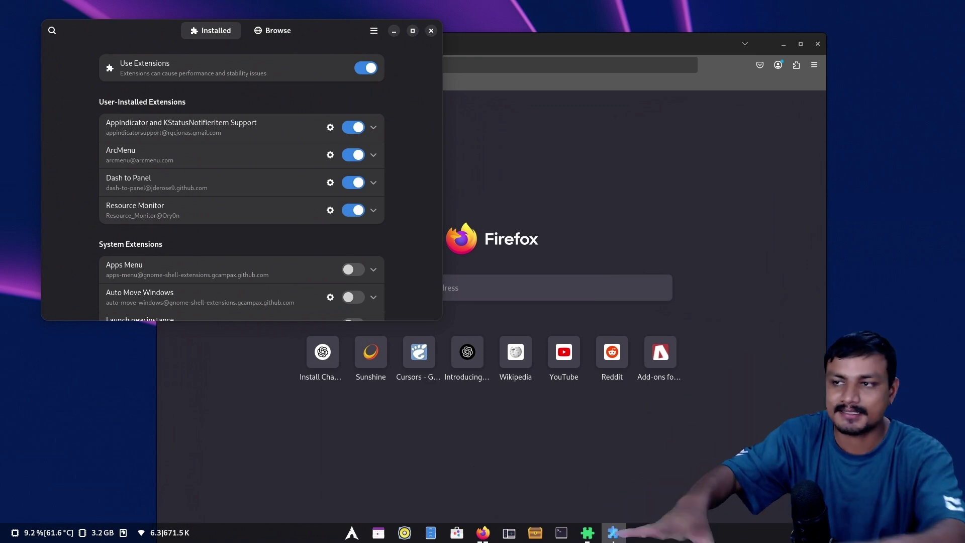
pyautogui.moveTo(615, 48); pyautogui.dragTo(648, 64)
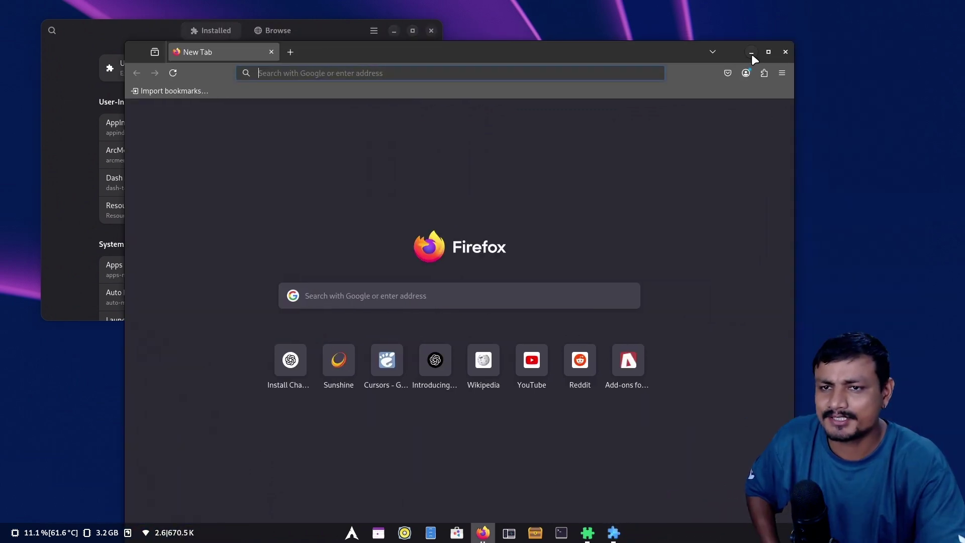
pyautogui.click(751, 53)
pyautogui.moveTo(321, 37); pyautogui.dragTo(522, 61)
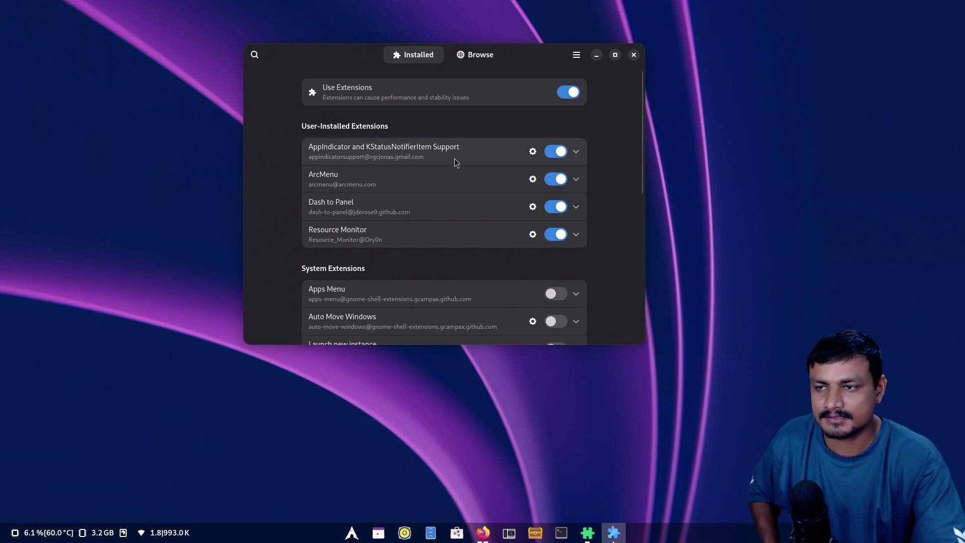
# - Launch the Software store from the start menu, then minimize it
pyautogui.click(351, 533)
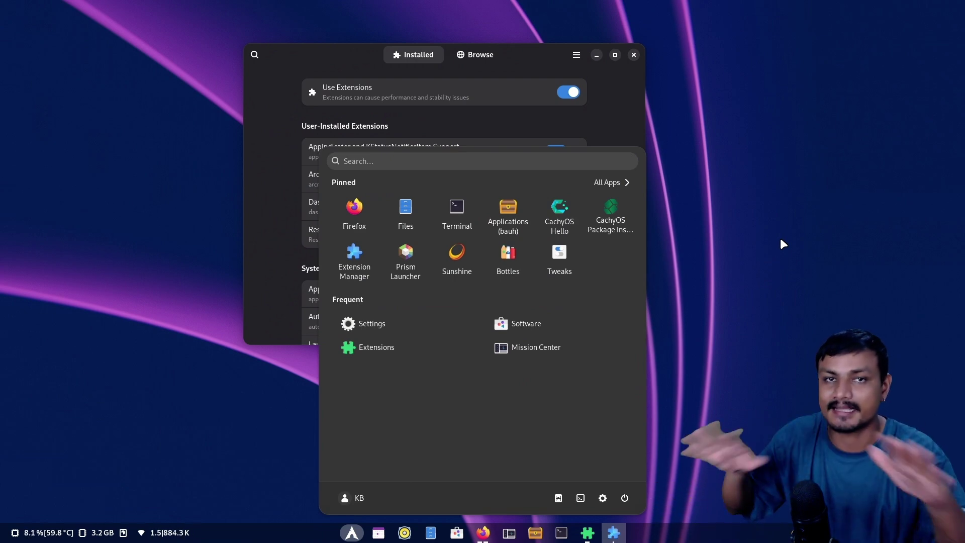
pyautogui.click(780, 244)
pyautogui.click(351, 532)
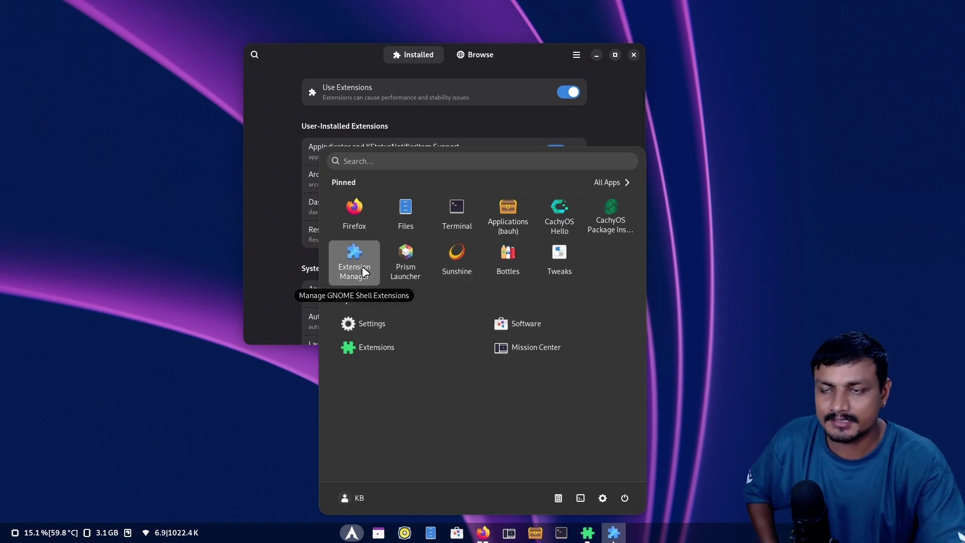
pyautogui.click(524, 323)
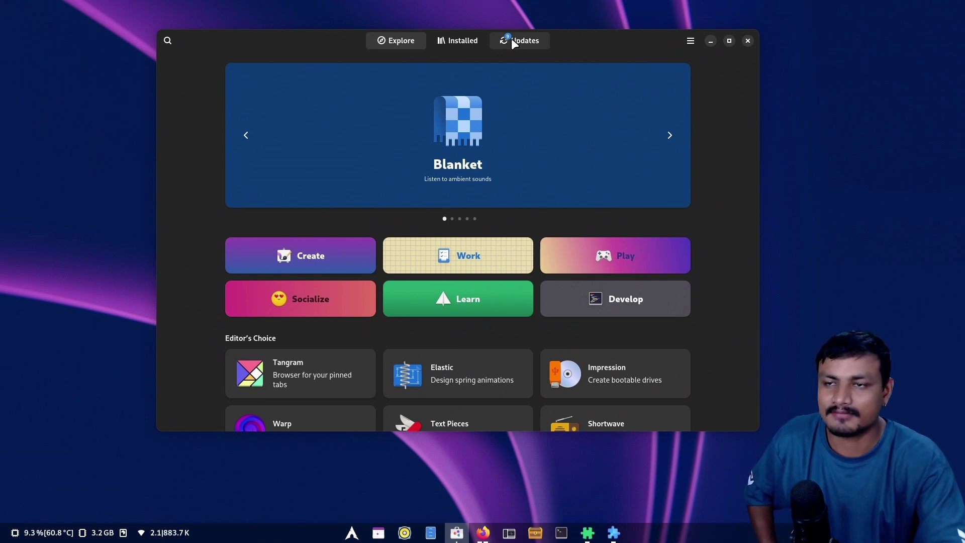
pyautogui.click(709, 42)
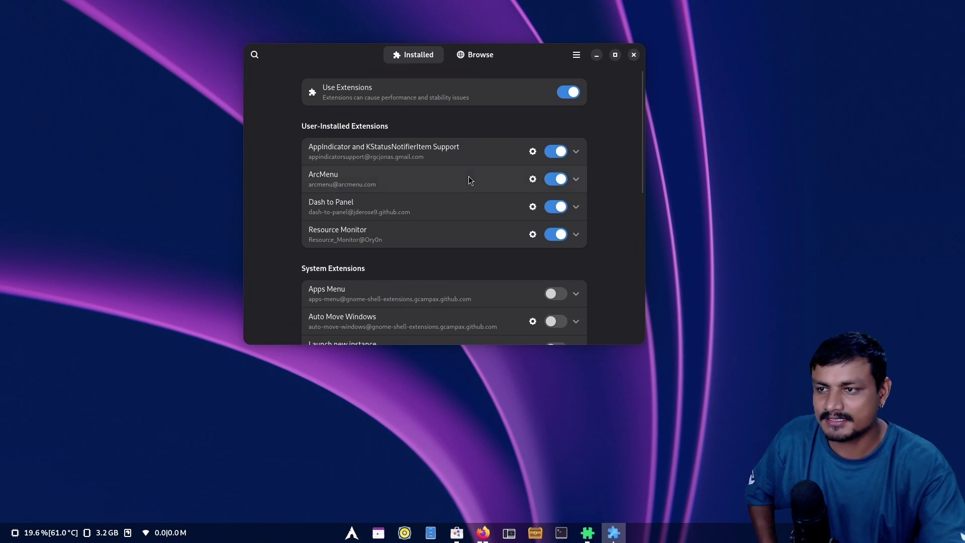
pyautogui.scroll(-3, 429, 243)
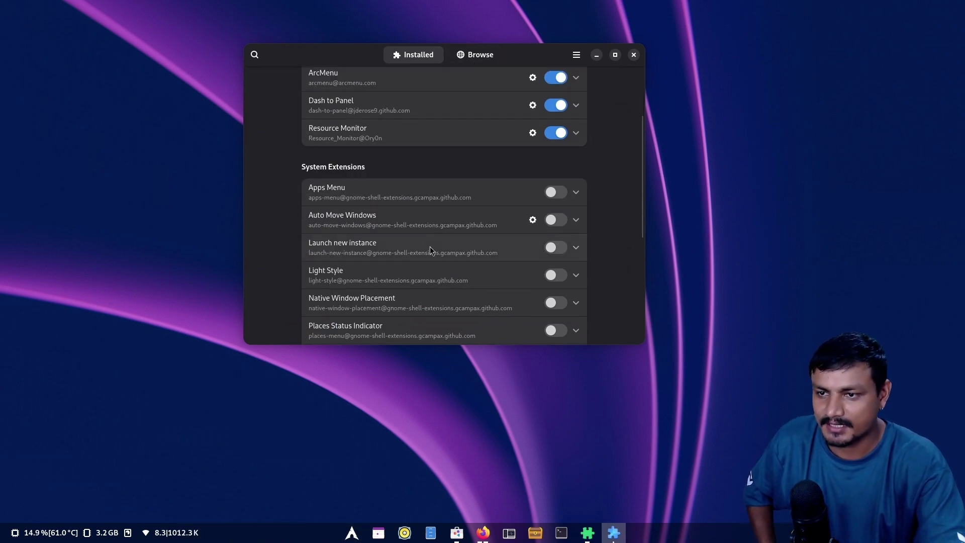
pyautogui.scroll(3, 430, 249)
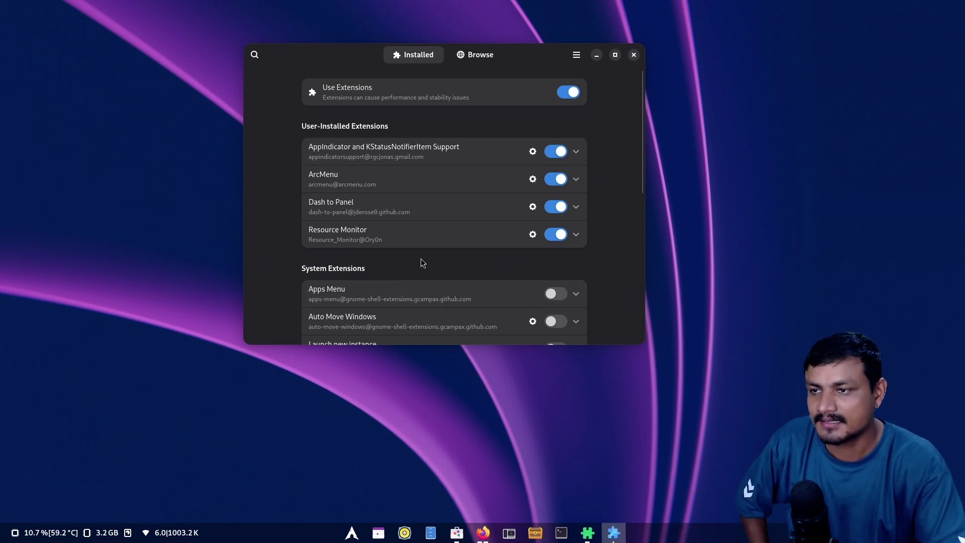
pyautogui.scroll(-4, 421, 258)
pyautogui.scroll(1, 426, 251)
pyautogui.scroll(3, 423, 258)
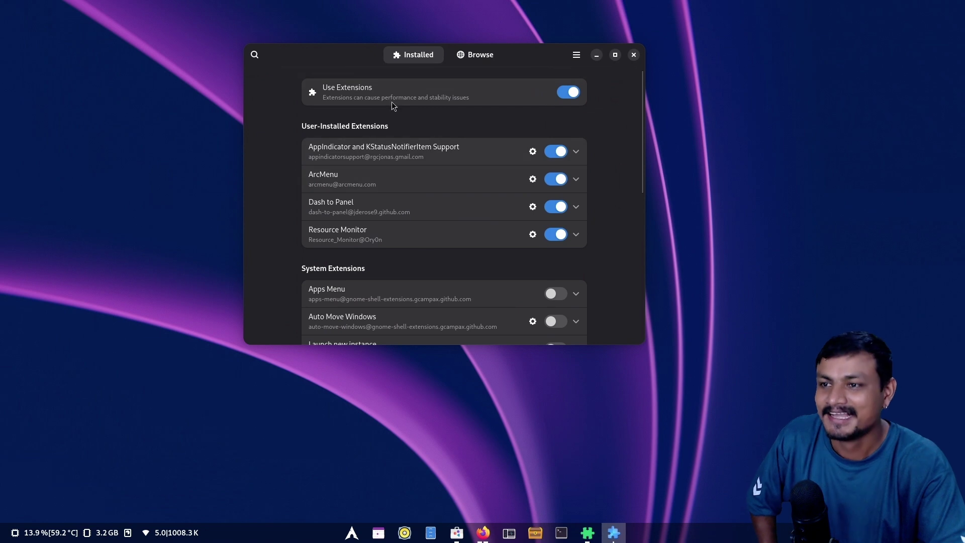
# - Nudge the Extension Manager window left and view the Browse search page
pyautogui.click(351, 533)
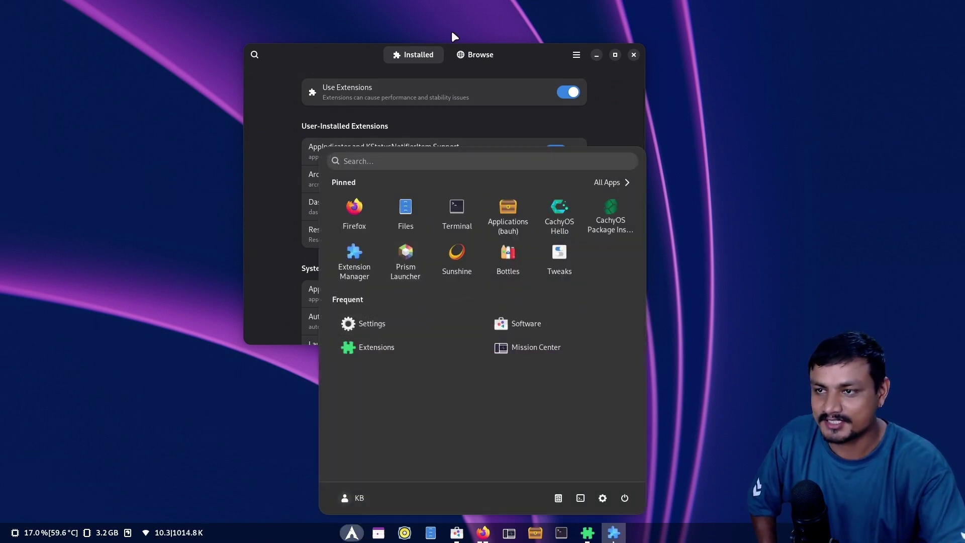
pyautogui.click(317, 57)
pyautogui.moveTo(339, 64); pyautogui.dragTo(330, 63)
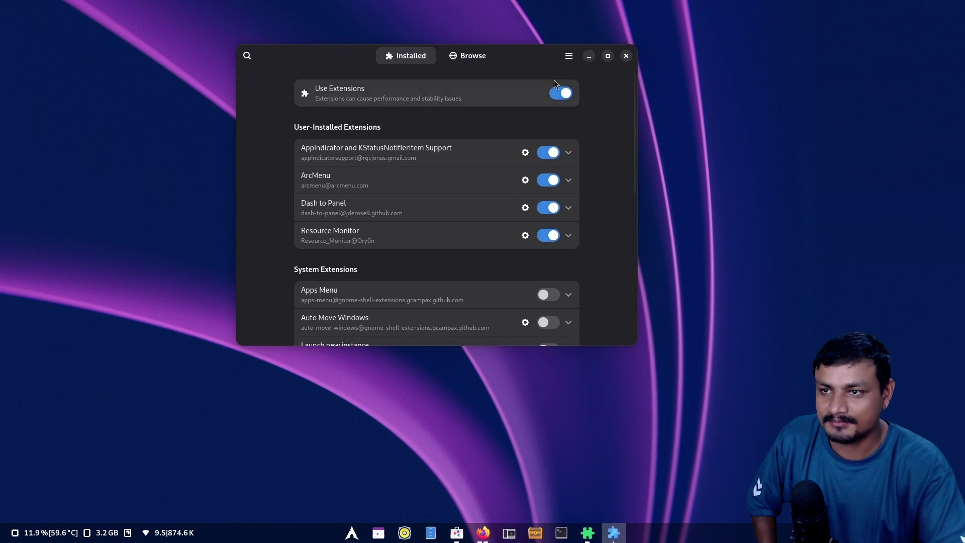
pyautogui.click(480, 60)
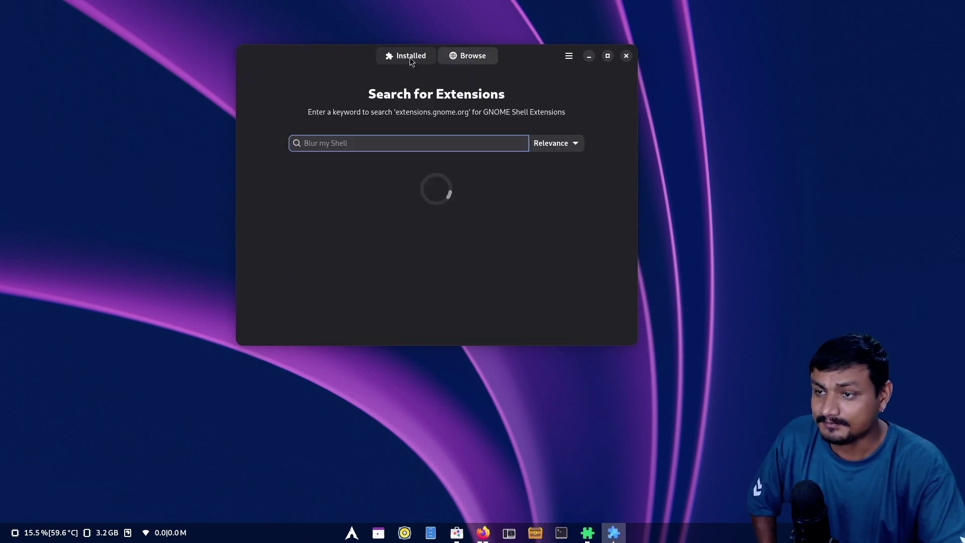
pyautogui.click(409, 57)
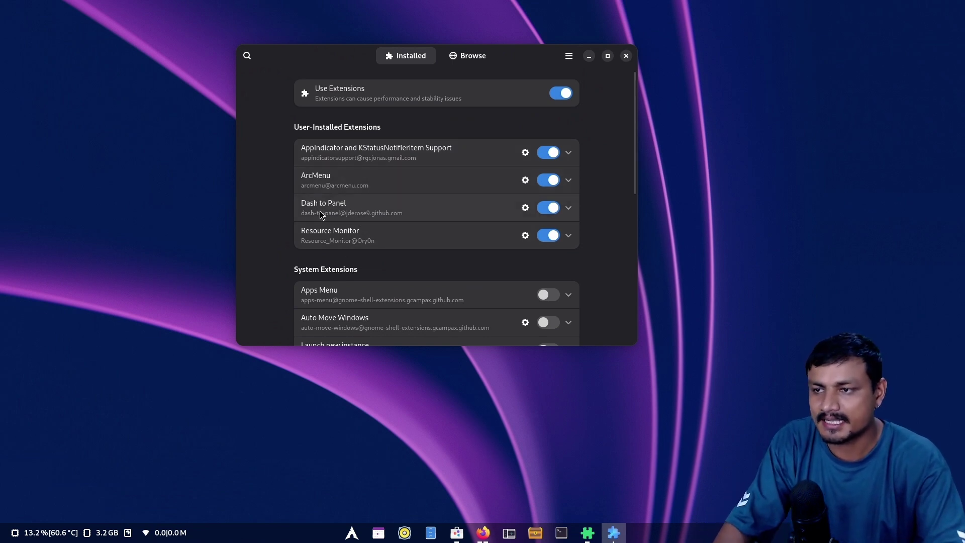
# - Search Browse for 'dash to panel' and 'arc menu', confirming both show Installed
pyautogui.click(472, 59)
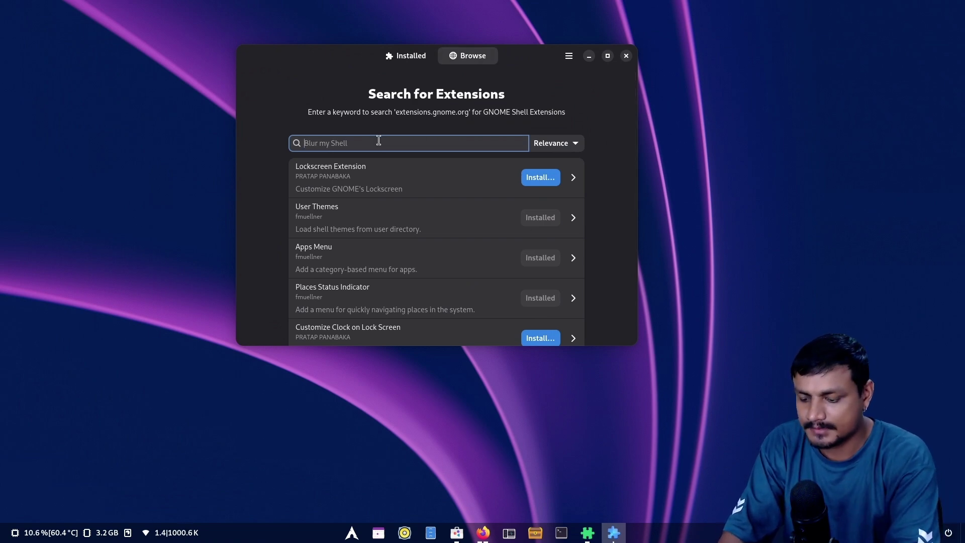
pyautogui.write('dash to p[an')
pyautogui.press('BackSpace')
pyautogui.press('BackSpace')
pyautogui.press('BackSpace')
pyautogui.write('anel')
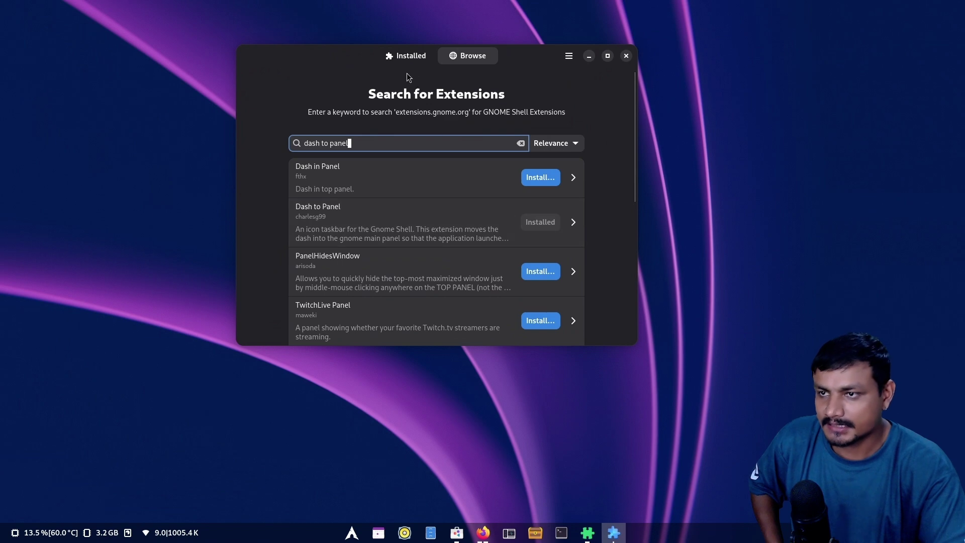
pyautogui.click(412, 56)
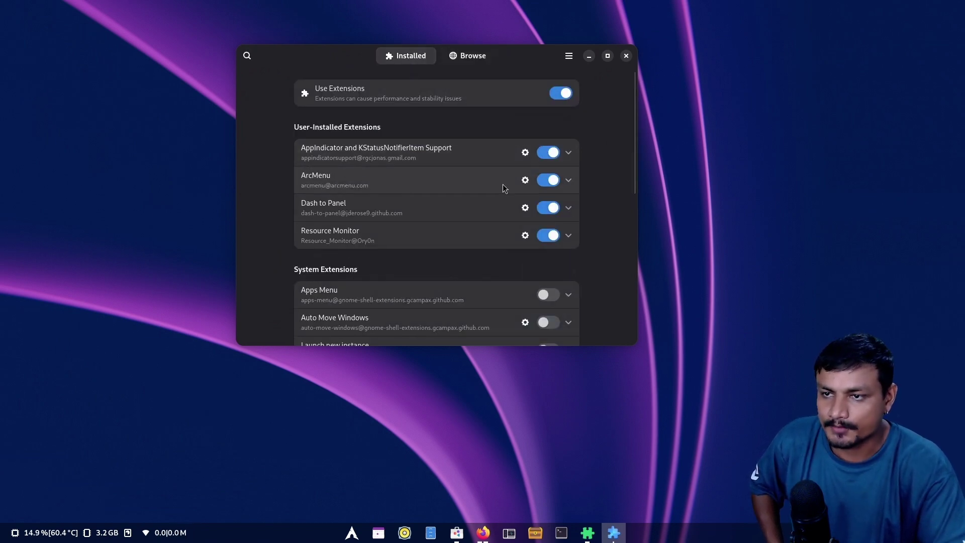
pyautogui.click(466, 61)
pyautogui.write('arc menu')
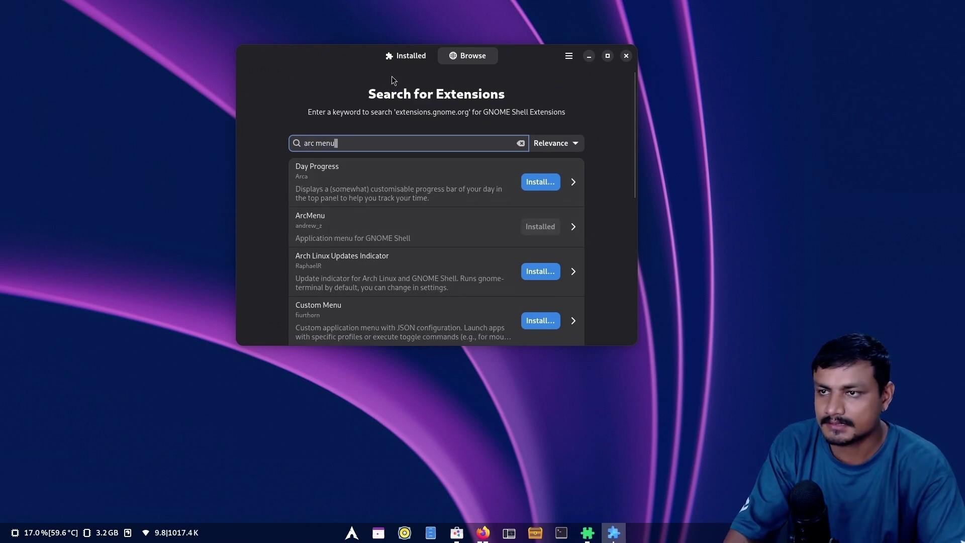
pyautogui.click(407, 57)
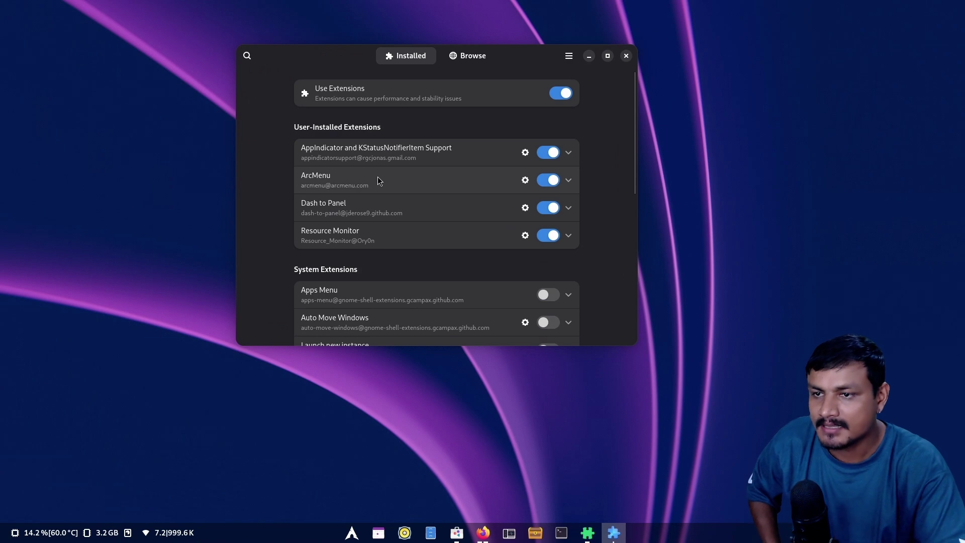
# - Open ArcMenu's settings, reposition the window, and go to the Menu tab
pyautogui.click(525, 181)
pyautogui.moveTo(512, 67); pyautogui.dragTo(498, 121)
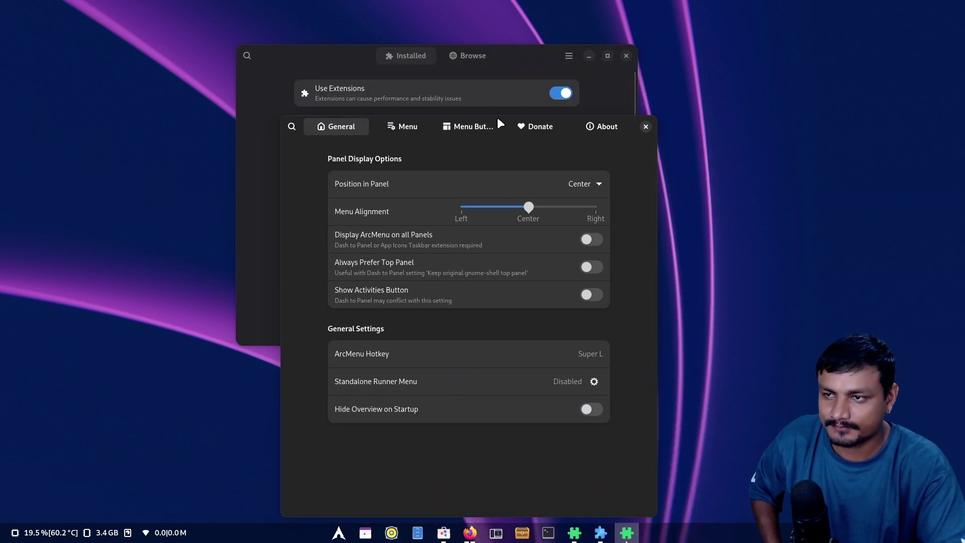
pyautogui.click(406, 128)
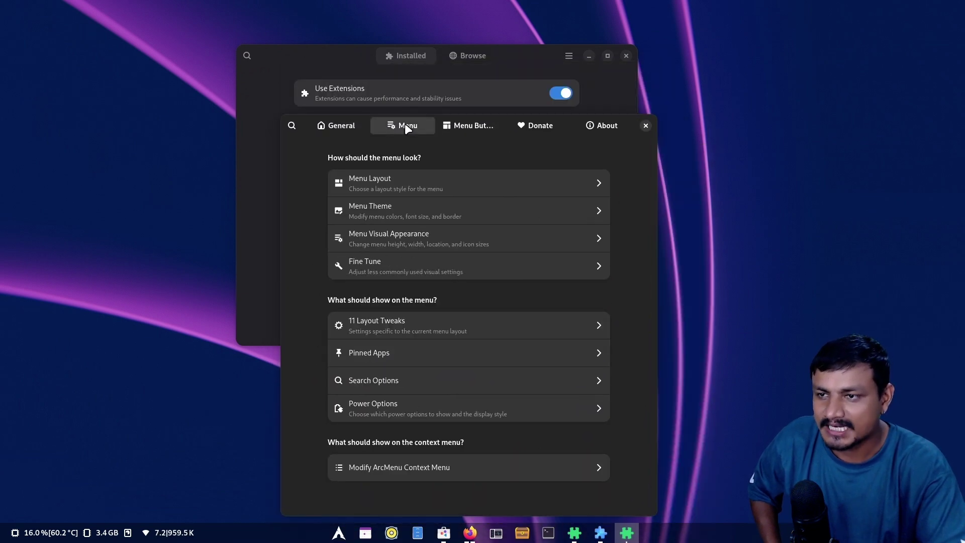
# - Open Menu Layout, expand Traditional and Modern layouts, and preview the current menu
pyautogui.click(390, 188)
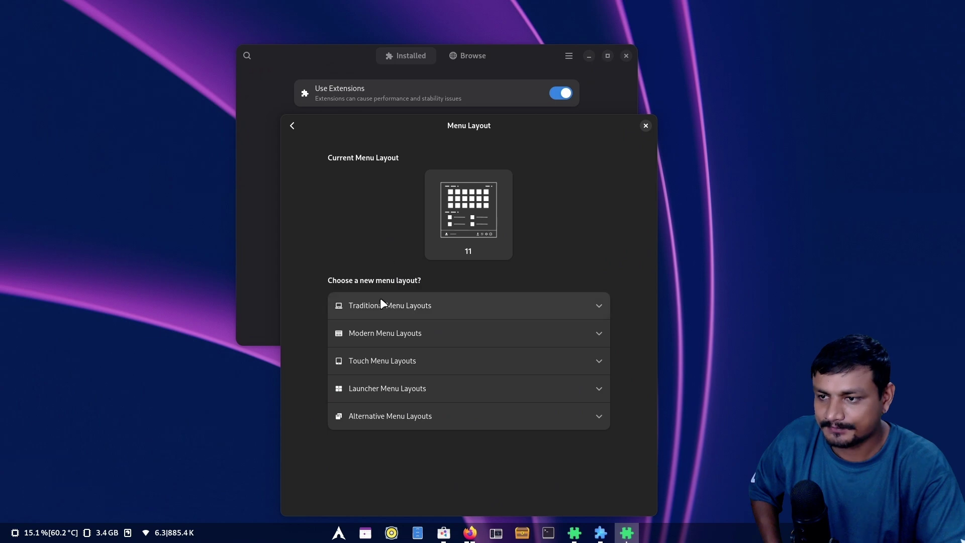
pyautogui.click(399, 318)
pyautogui.click(383, 406)
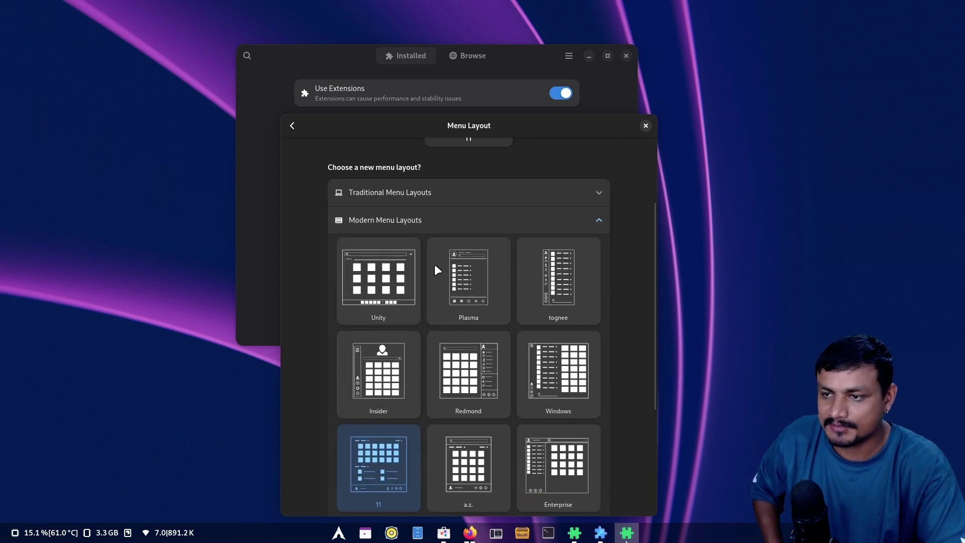
pyautogui.scroll(-2, 438, 261)
pyautogui.scroll(-2, 440, 295)
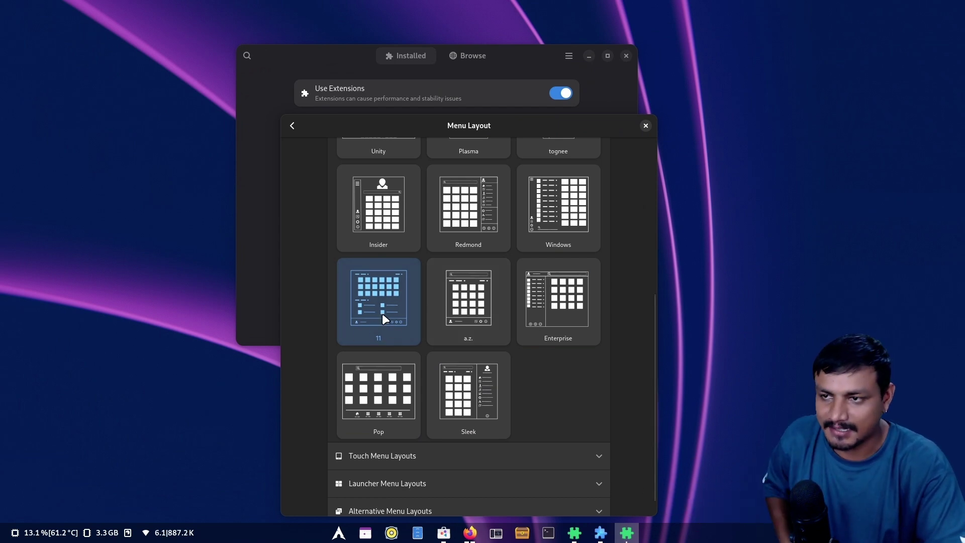
pyautogui.press('super')
pyautogui.click(396, 124)
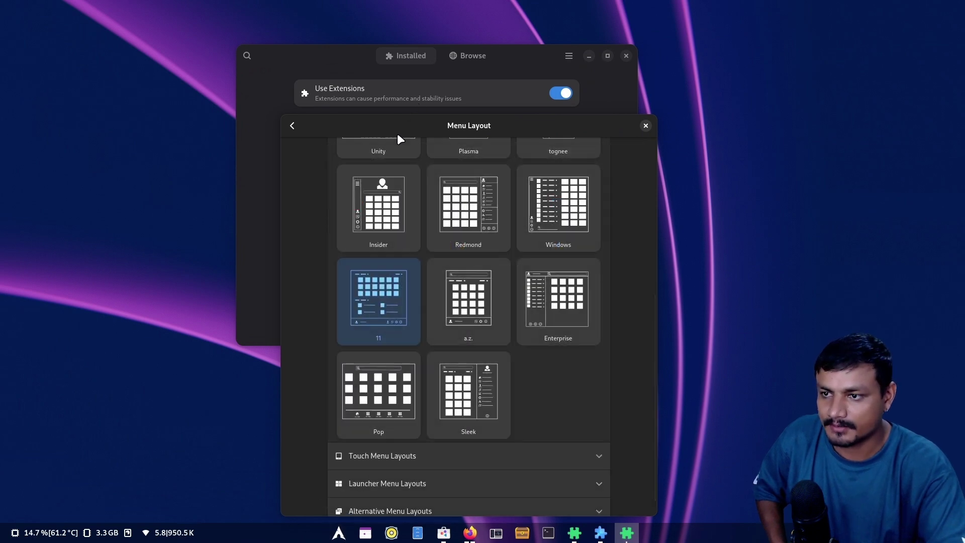
# - Switch the ArcMenu layout to a.z. and preview the start menu
pyautogui.click(467, 309)
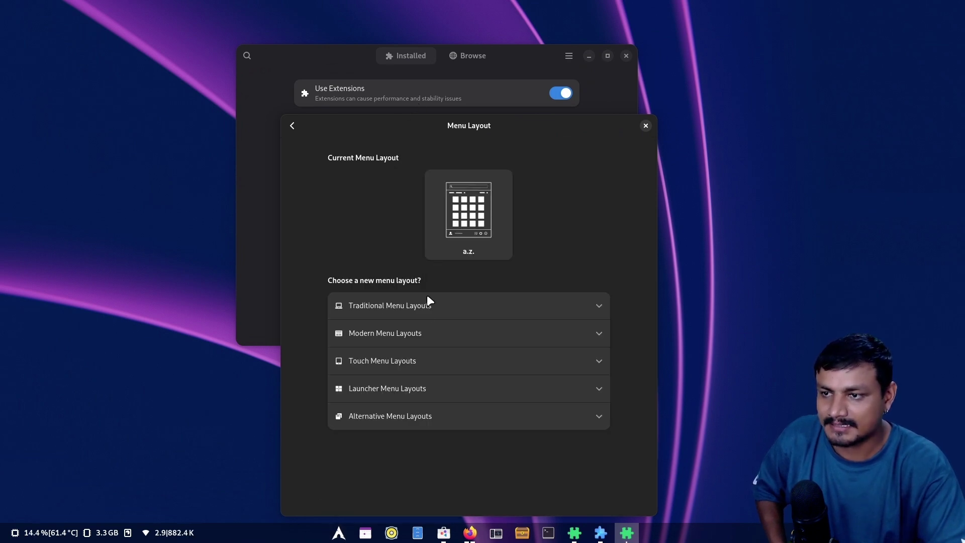
pyautogui.click(338, 535)
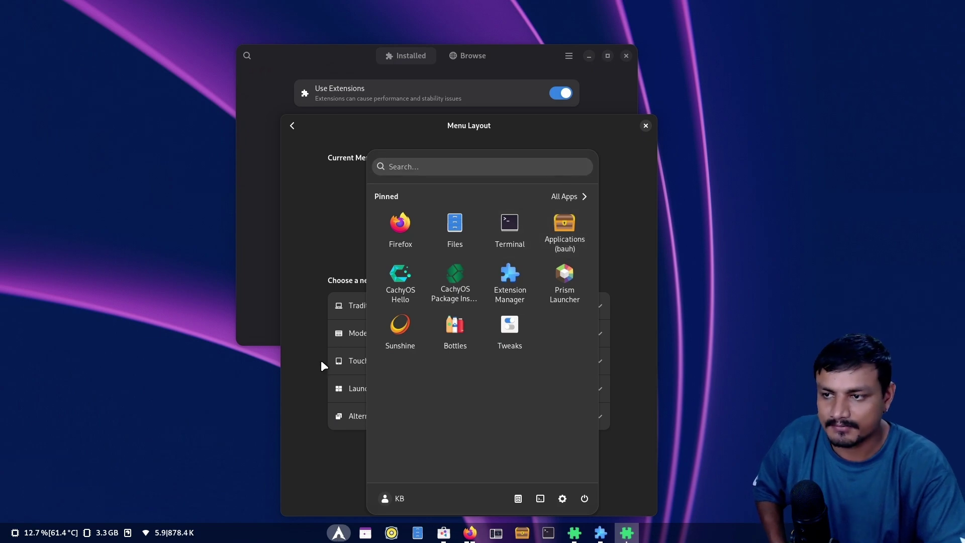
pyautogui.click(302, 359)
# - Switch the layout to Windows, preview it, then leave the Menu Layout page
pyautogui.click(386, 332)
pyautogui.scroll(-5, 453, 337)
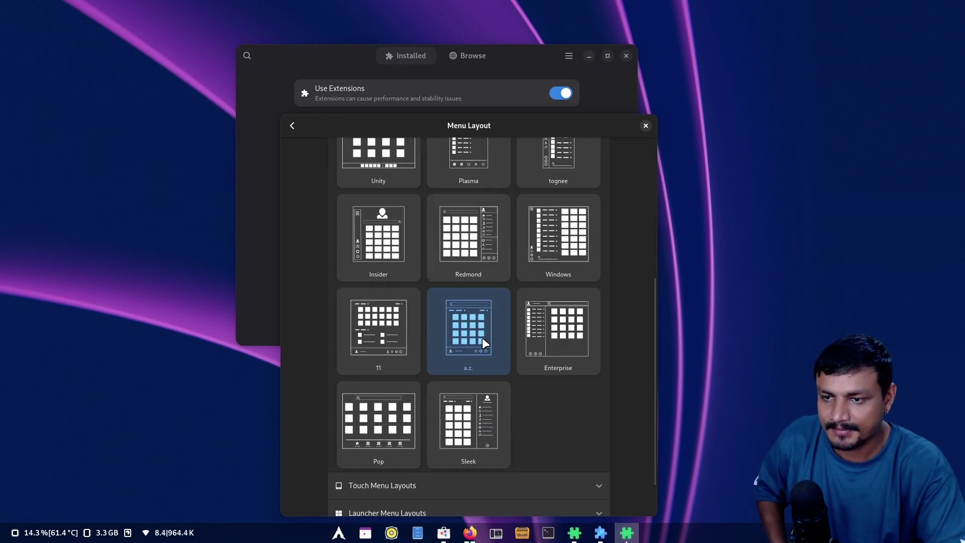
pyautogui.click(570, 251)
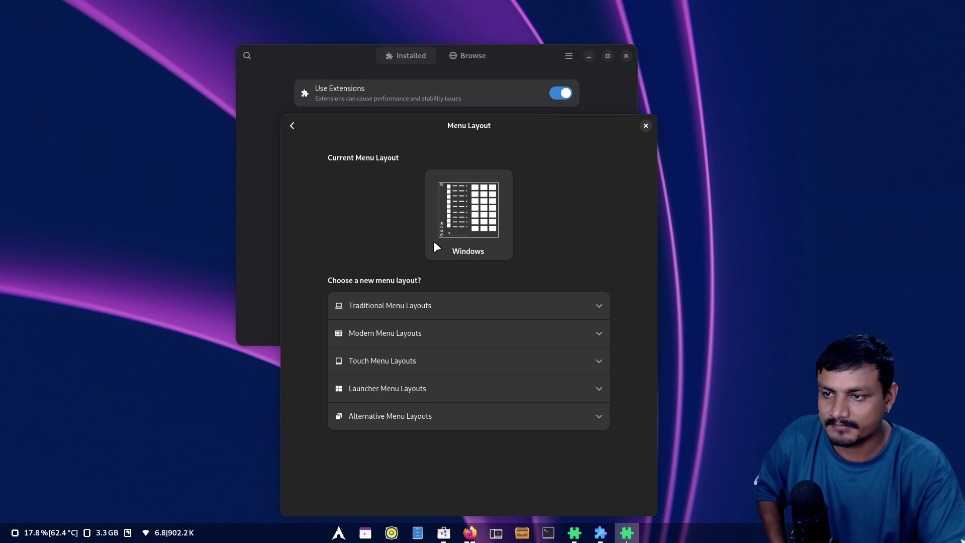
pyautogui.click(338, 533)
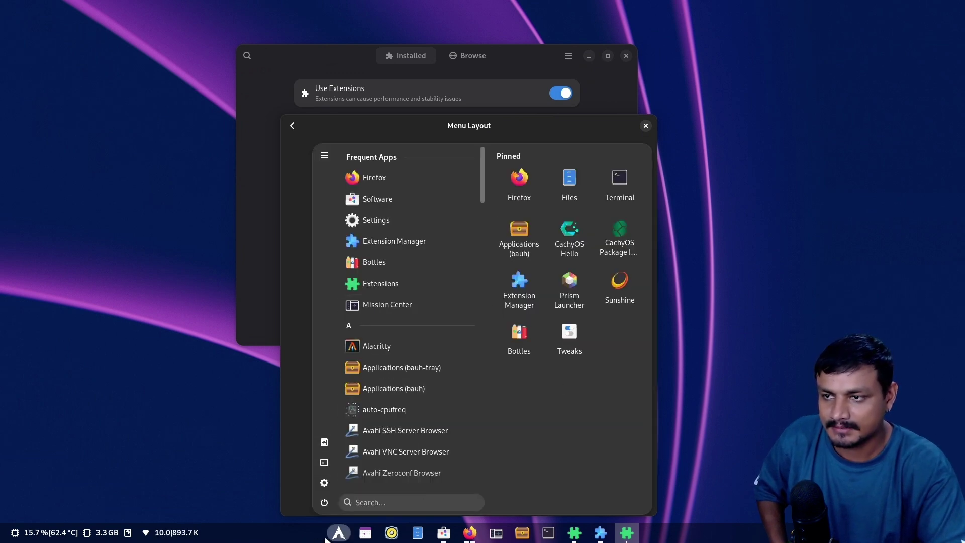
pyautogui.press('Escape')
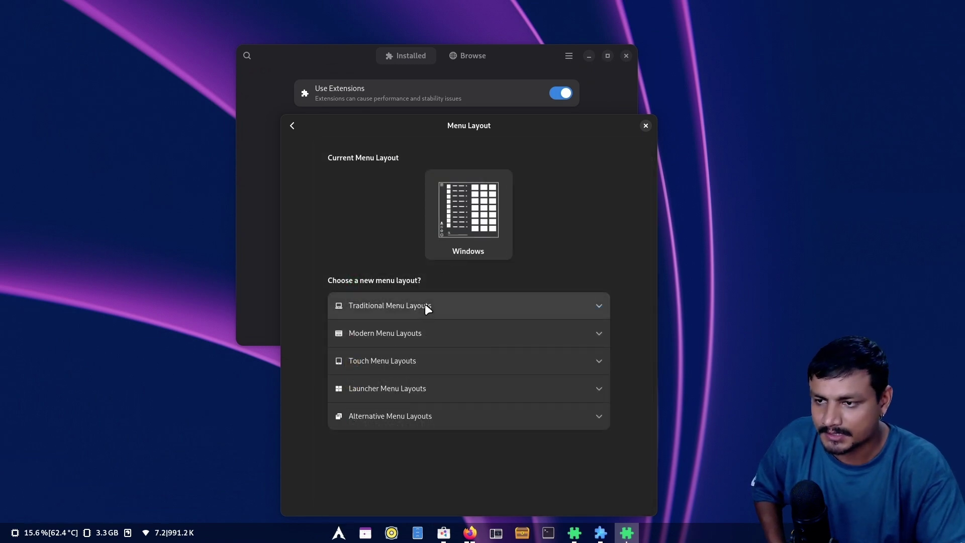
pyautogui.click(426, 305)
pyautogui.press('Escape')
pyautogui.click(469, 125)
# - View ArcMenu's About page, then close the ArcMenu settings window
pyautogui.click(539, 128)
pyautogui.click(599, 126)
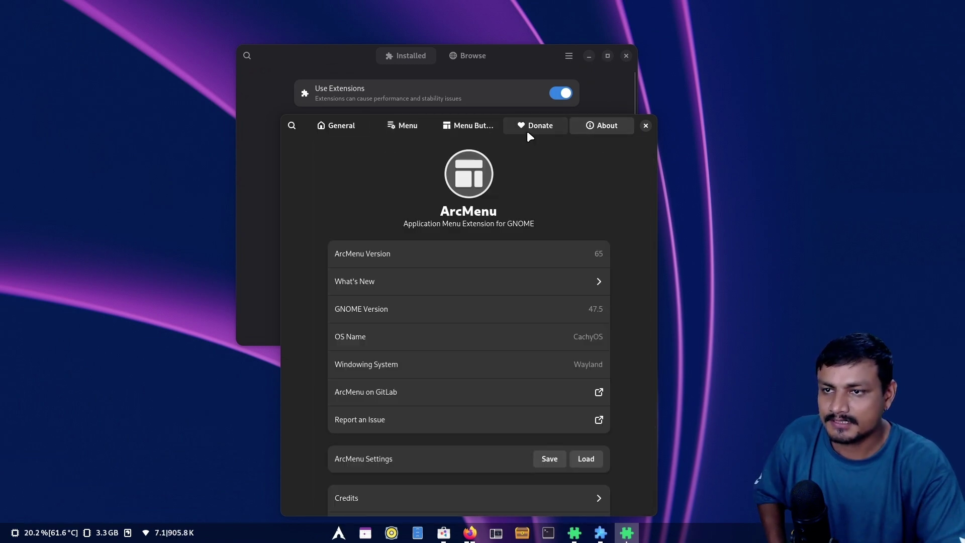
pyautogui.click(469, 125)
pyautogui.press('Escape')
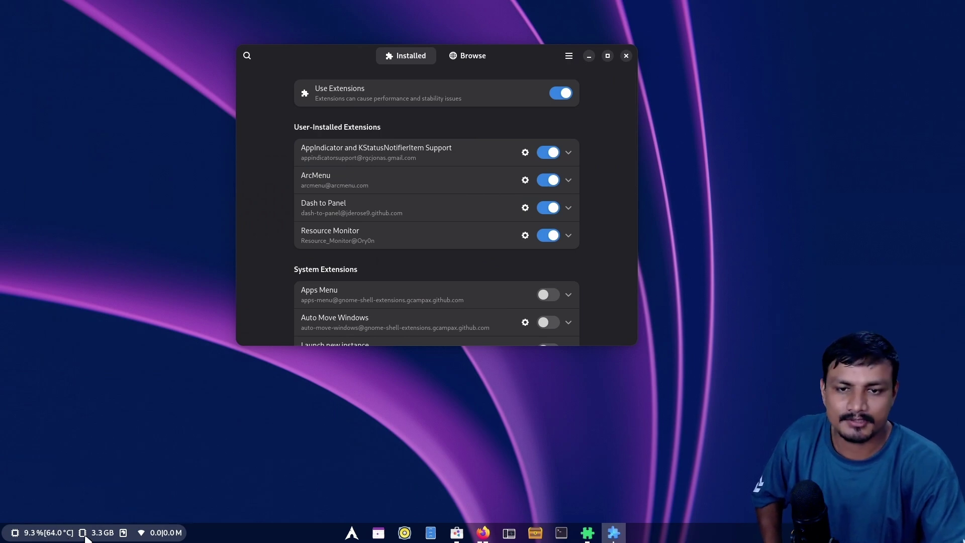
# - Open Resource Monitor preferences from the panel bar, review Global options, and close them
pyautogui.rightClick(47, 534)
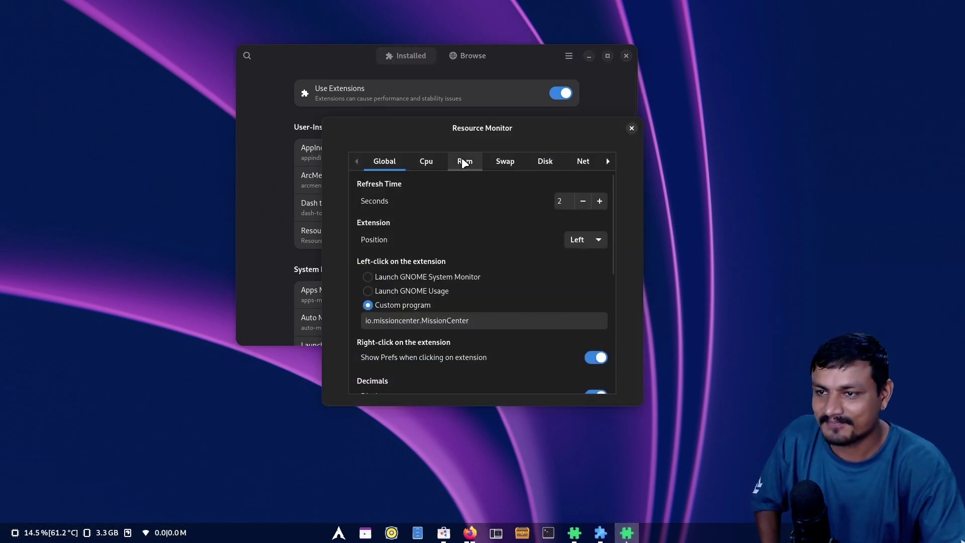
pyautogui.moveTo(513, 128); pyautogui.dragTo(310, 151)
pyautogui.scroll(-4, 247, 335)
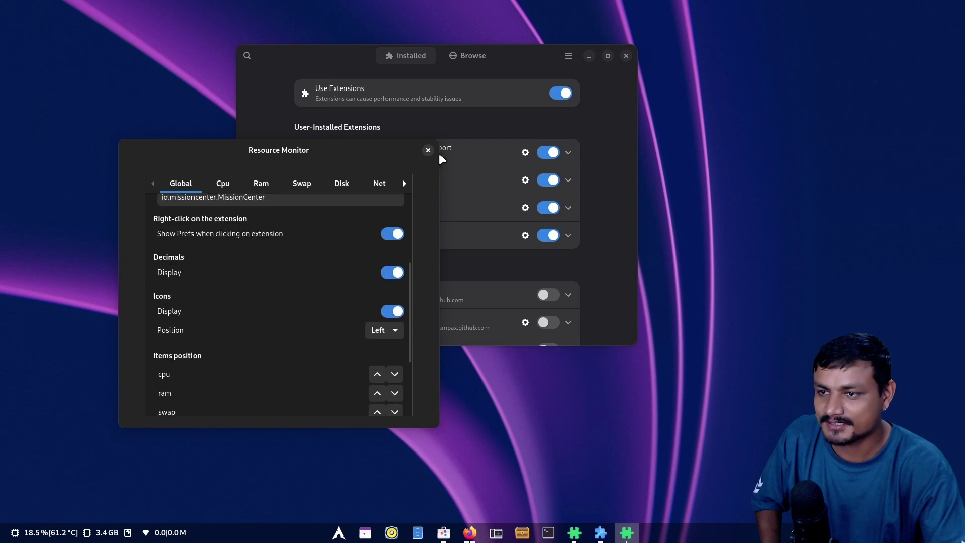
pyautogui.click(428, 150)
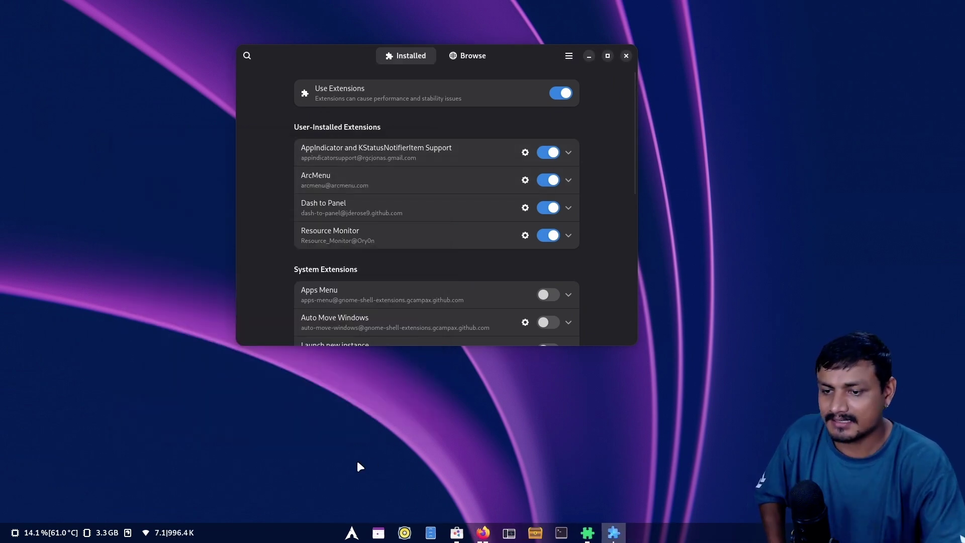
# - Minimize Extension Manager, checking the ArcMenu start menu before and after on the bare desktop
pyautogui.click(349, 535)
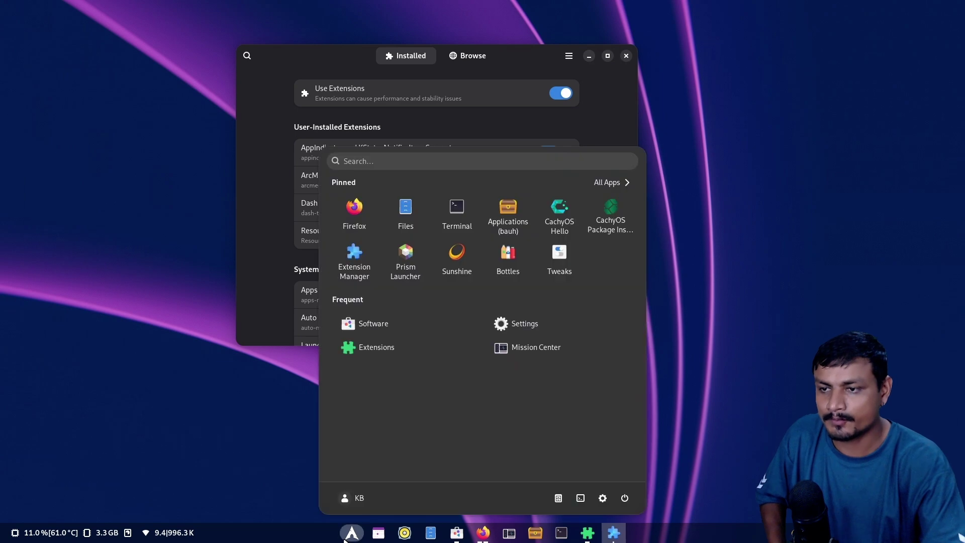
pyautogui.click(787, 181)
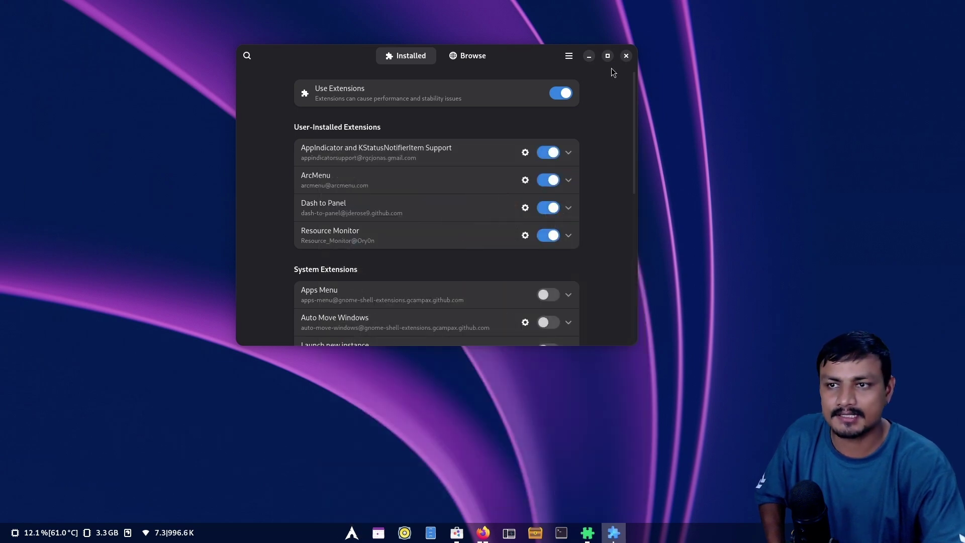
pyautogui.click(590, 56)
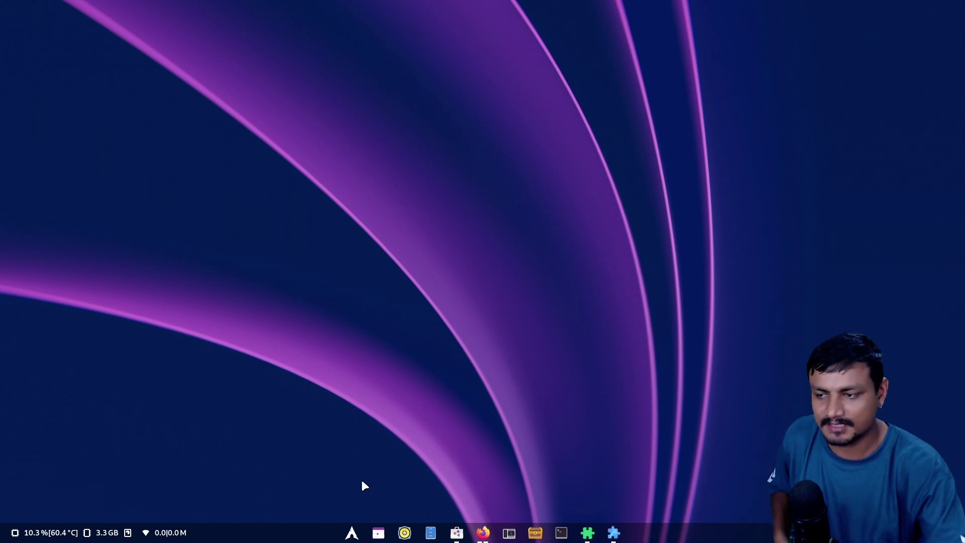
pyautogui.click(351, 532)
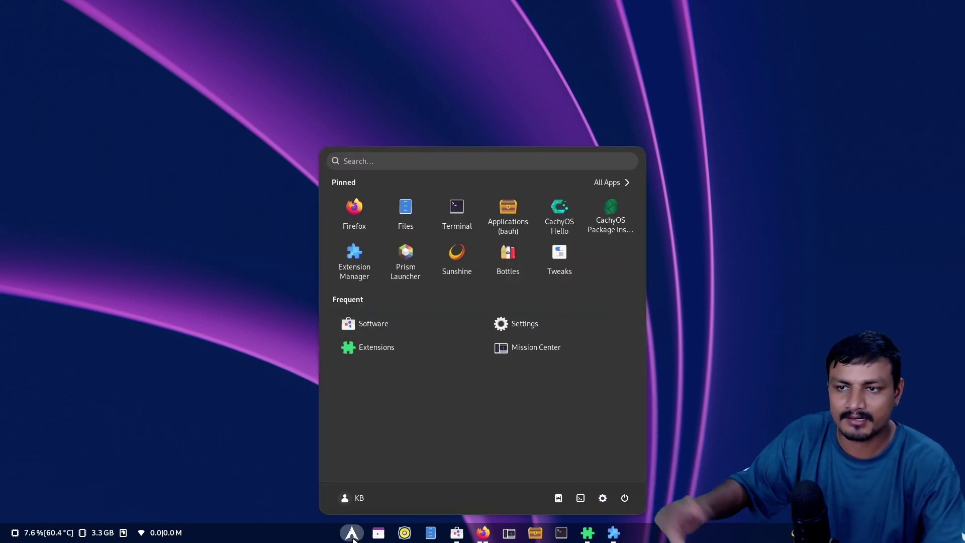
pyautogui.click(717, 352)
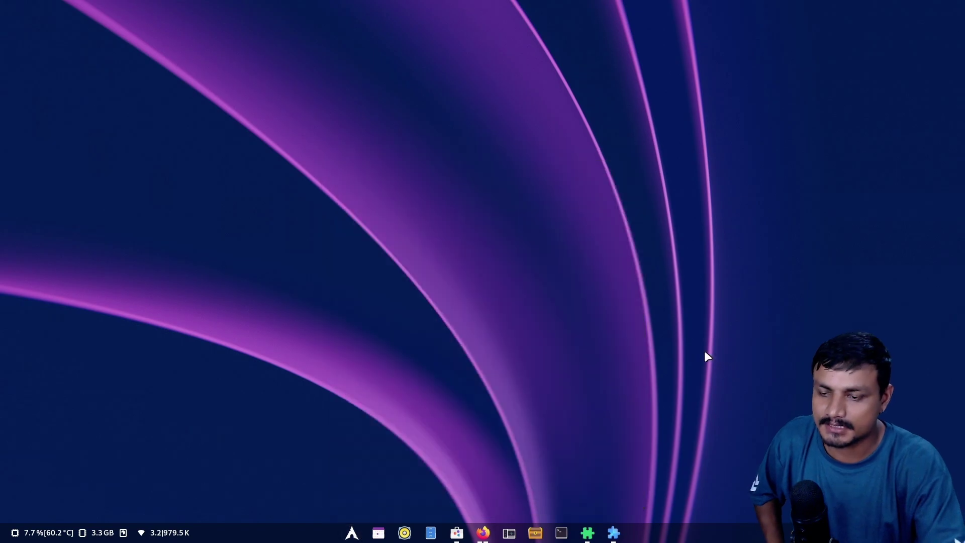